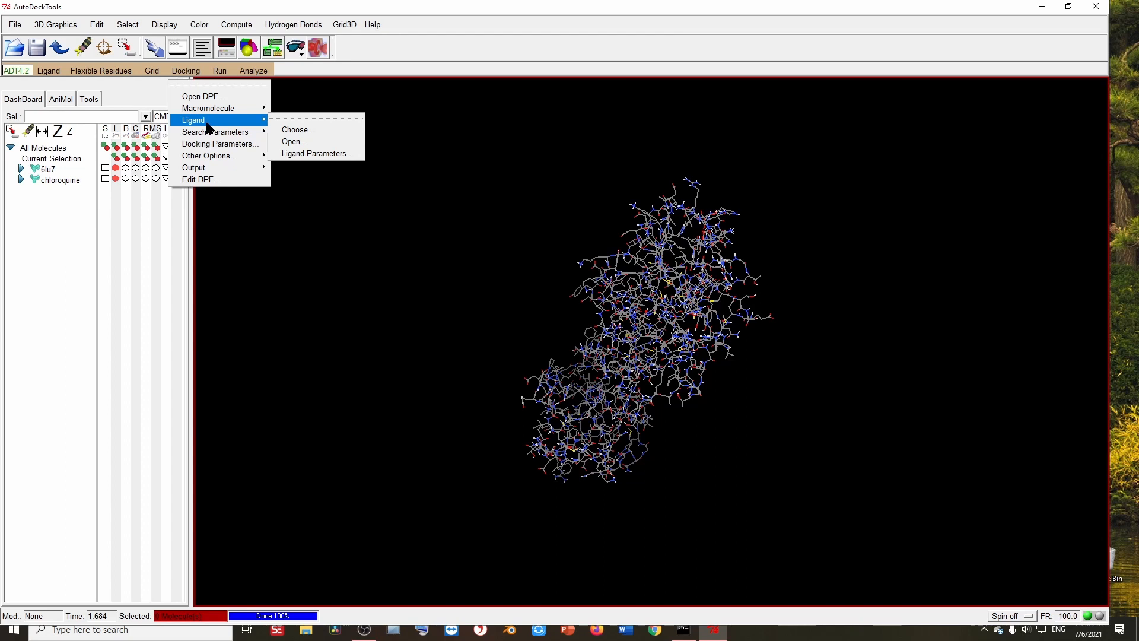
Open the Run AutoGrid dialog and move it away from the screen corner
left_click(220, 71)
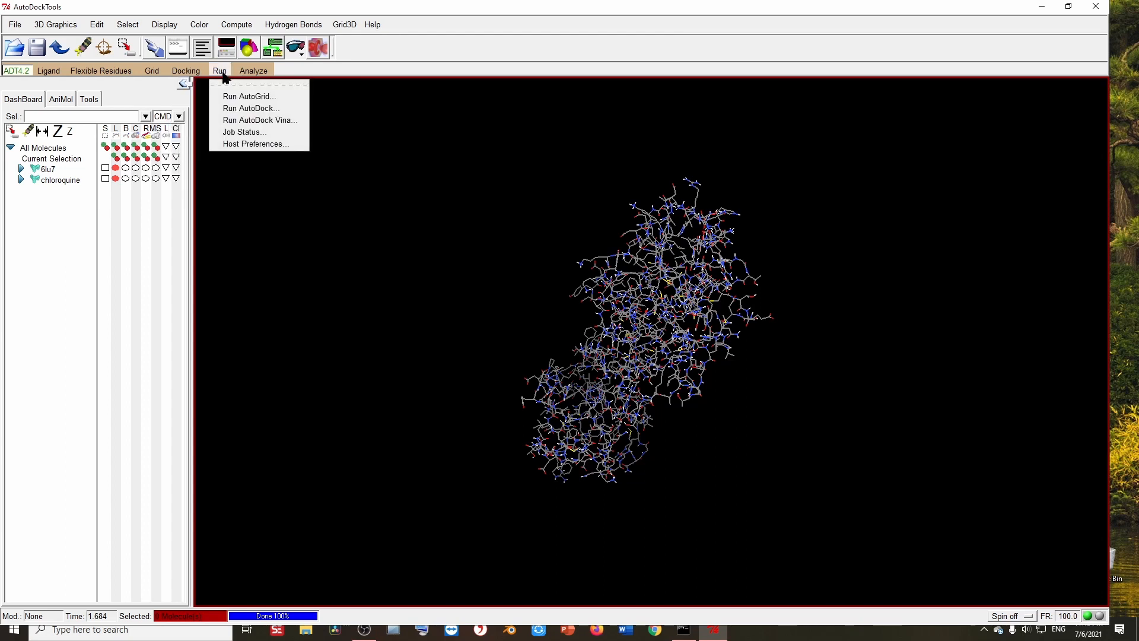
left_click(236, 105)
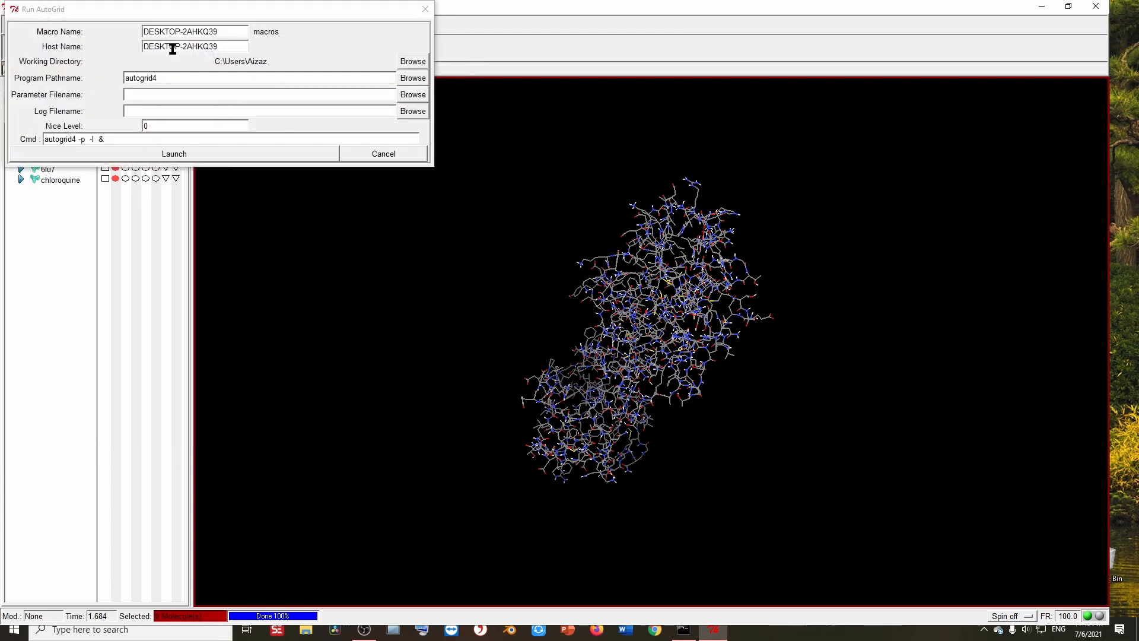
left_click_drag(178, 16, 343, 78)
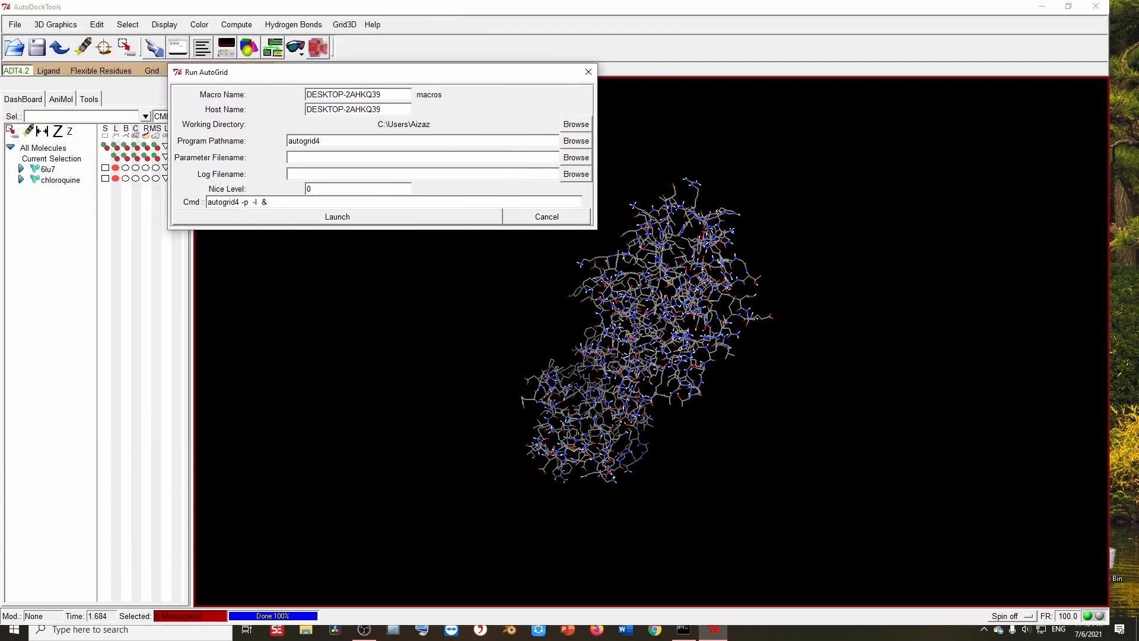
Set the AutoGrid program path to autogrid4.exe in C:/Program Files (x86)/The Scripps Research Institute/Autodock/4.2.6
left_click(574, 142)
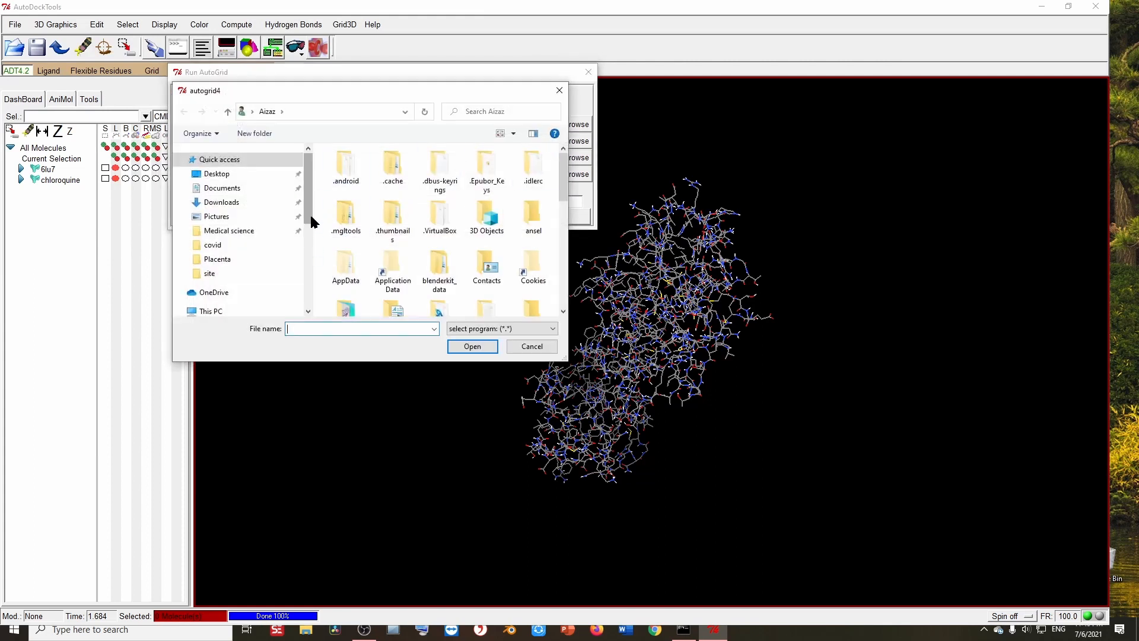
scroll(309, 194, "down", 5)
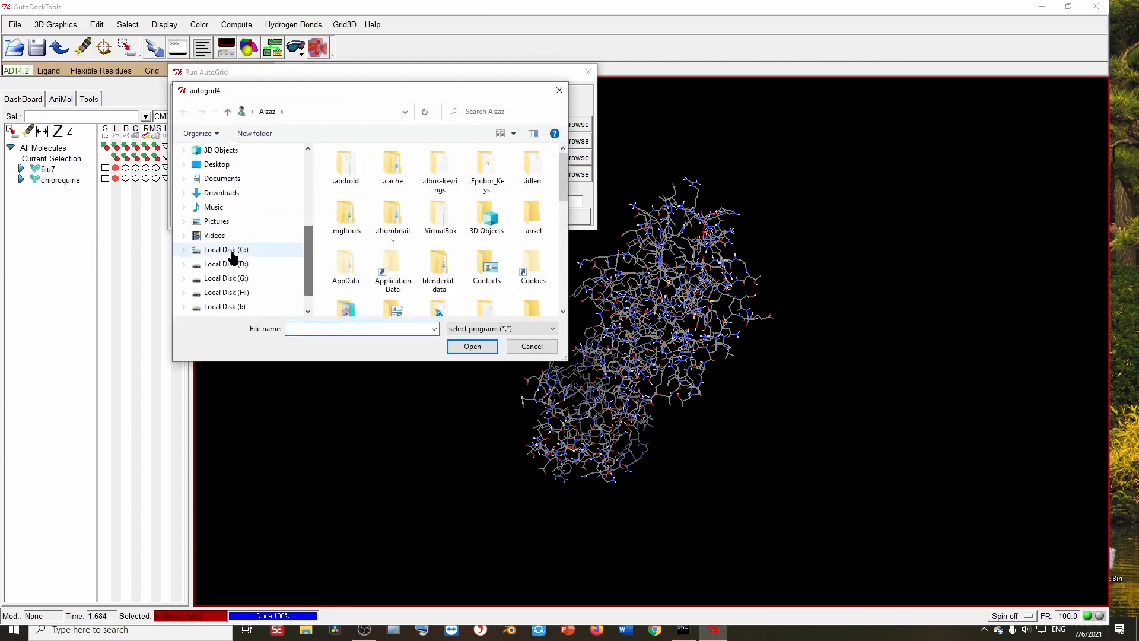
left_click(233, 252)
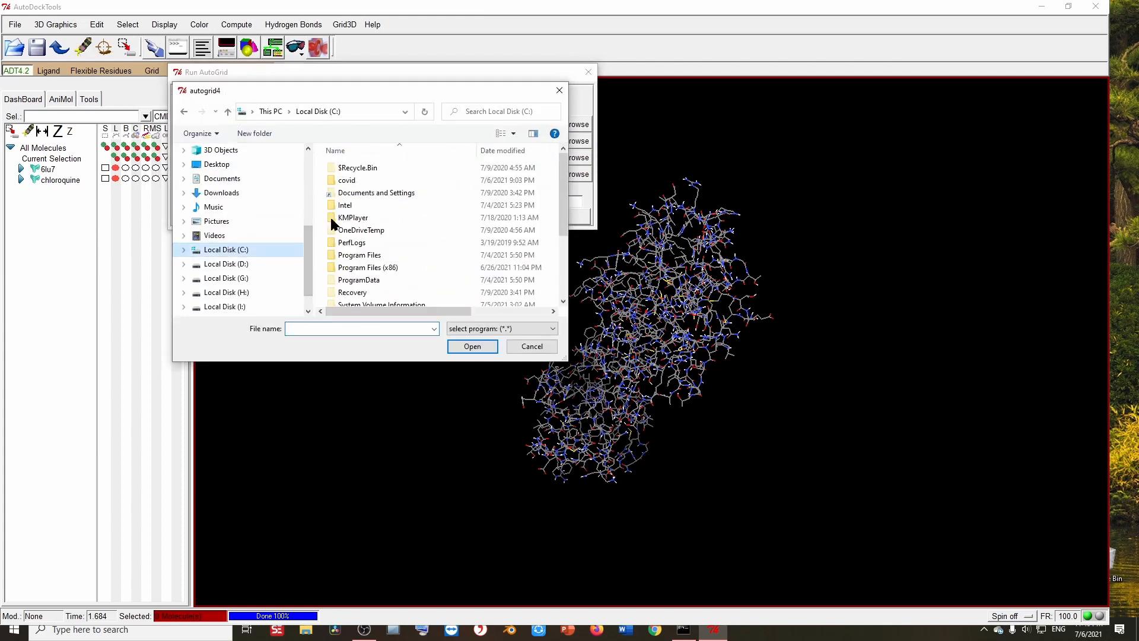
left_click(389, 269)
double_click(390, 270)
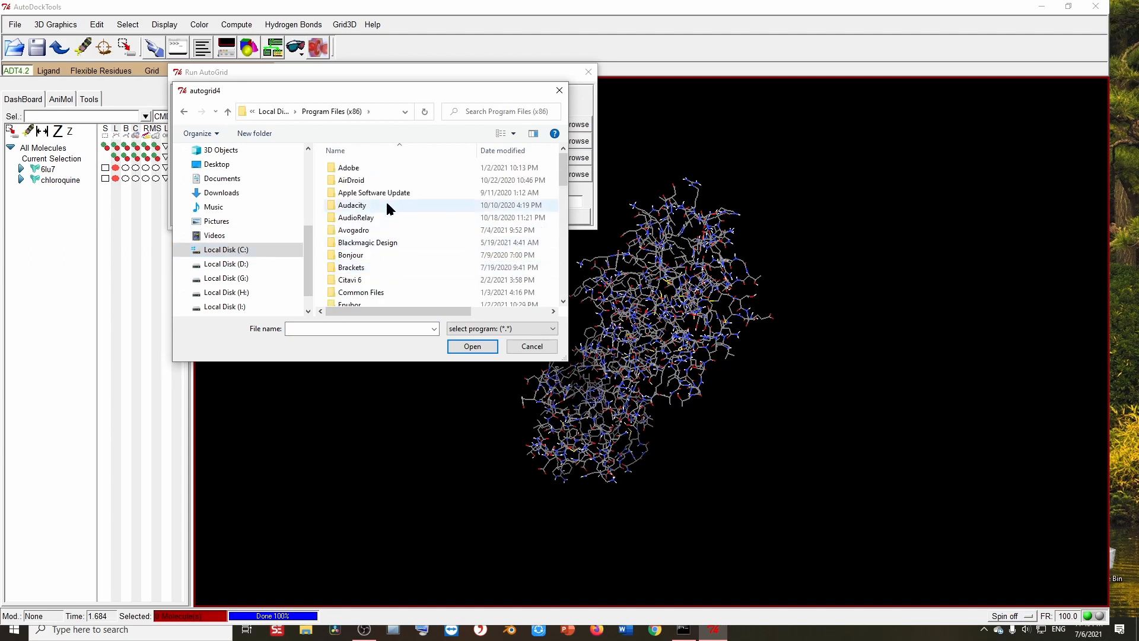
scroll(389, 209, "down", 5)
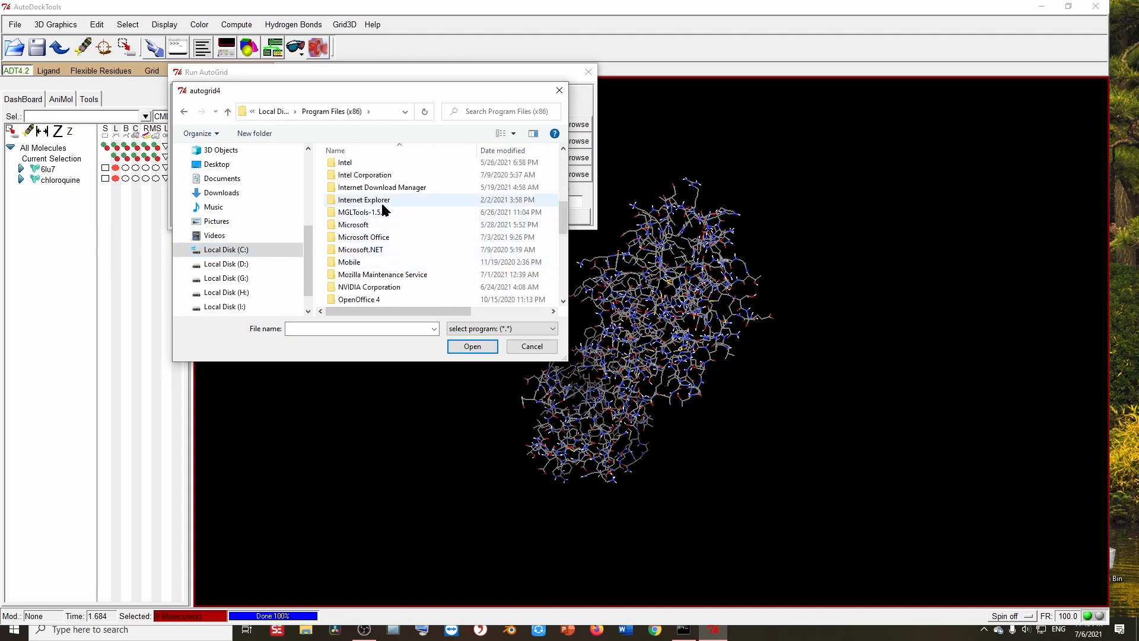
scroll(390, 249, "down", 7)
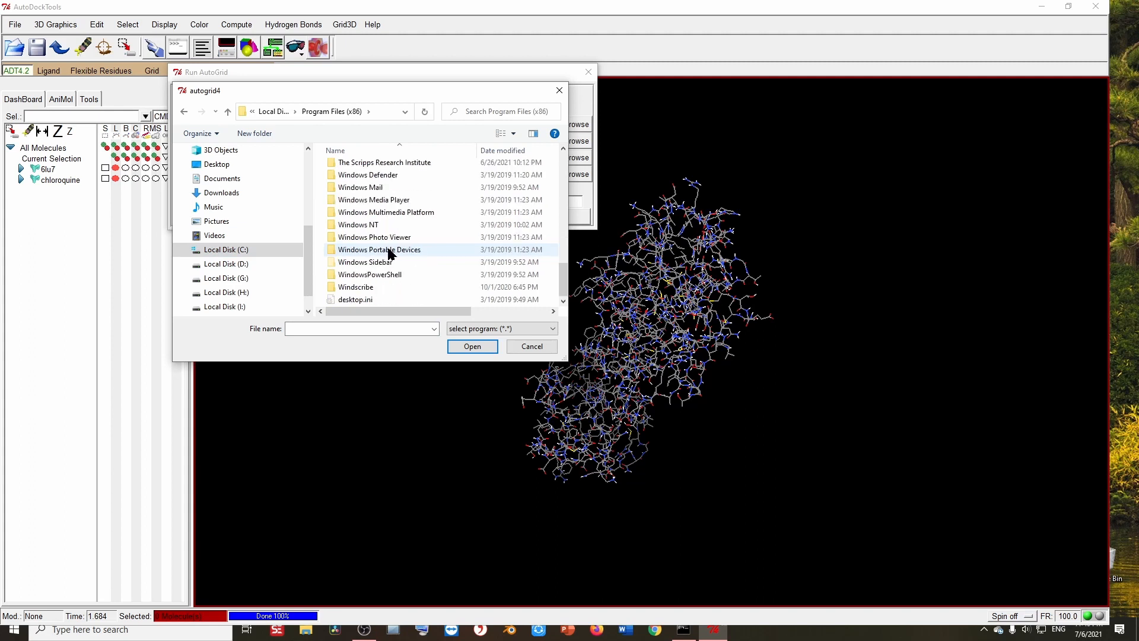
scroll(386, 249, "up", 1)
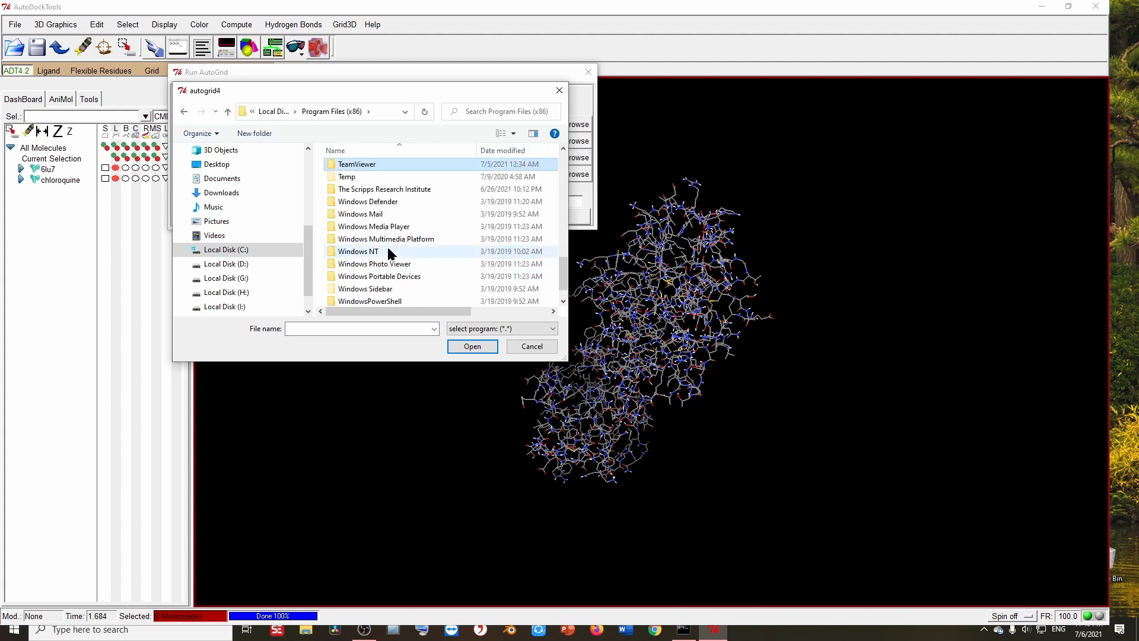
double_click(383, 190)
double_click(358, 165)
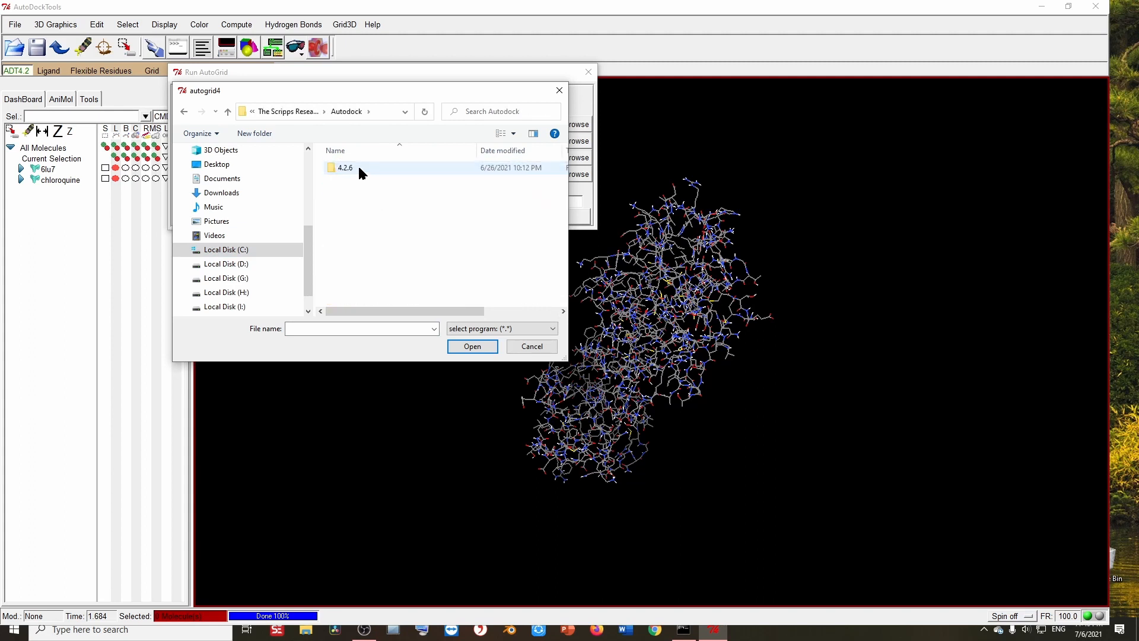
double_click(359, 168)
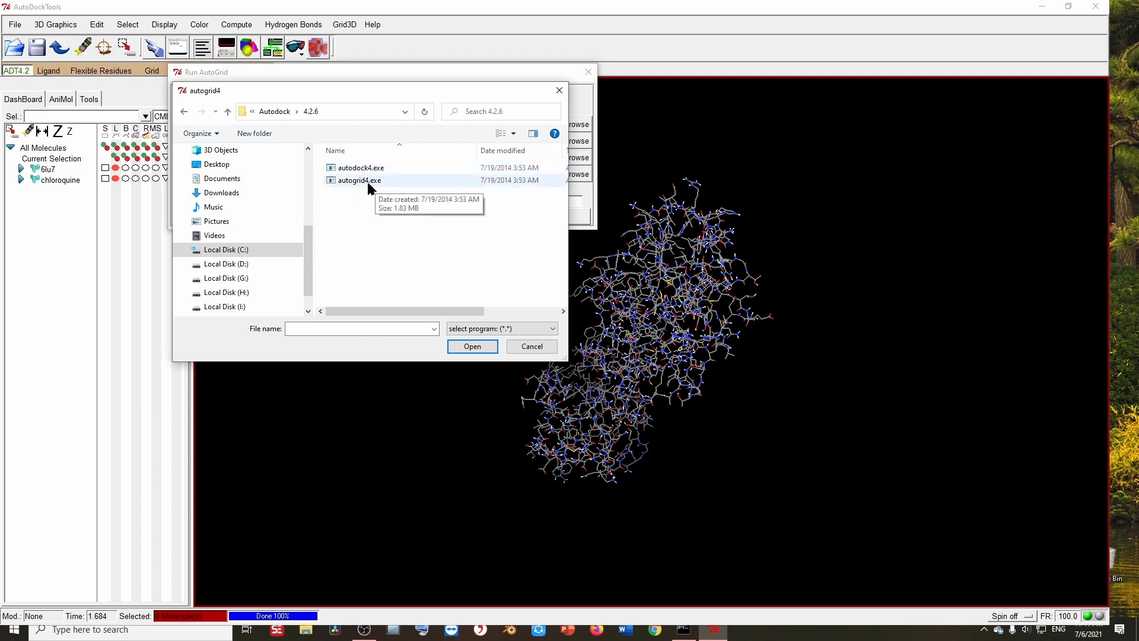
double_click(359, 181)
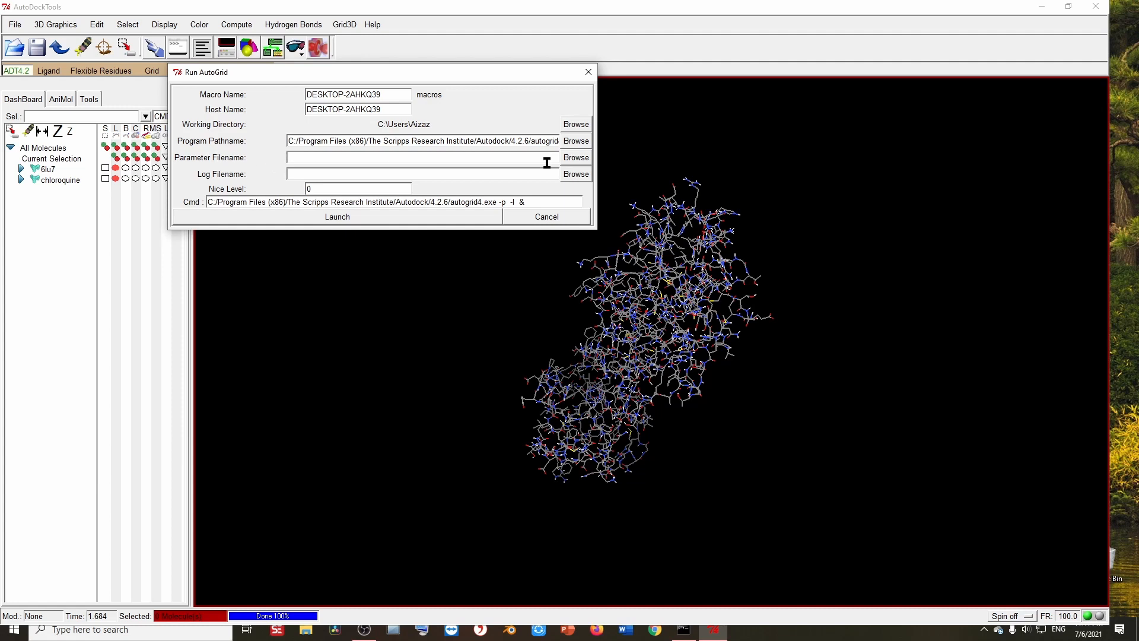
Choose grid.gpf from the covid folder as the AutoGrid parameter file and launch the run
left_click(574, 159)
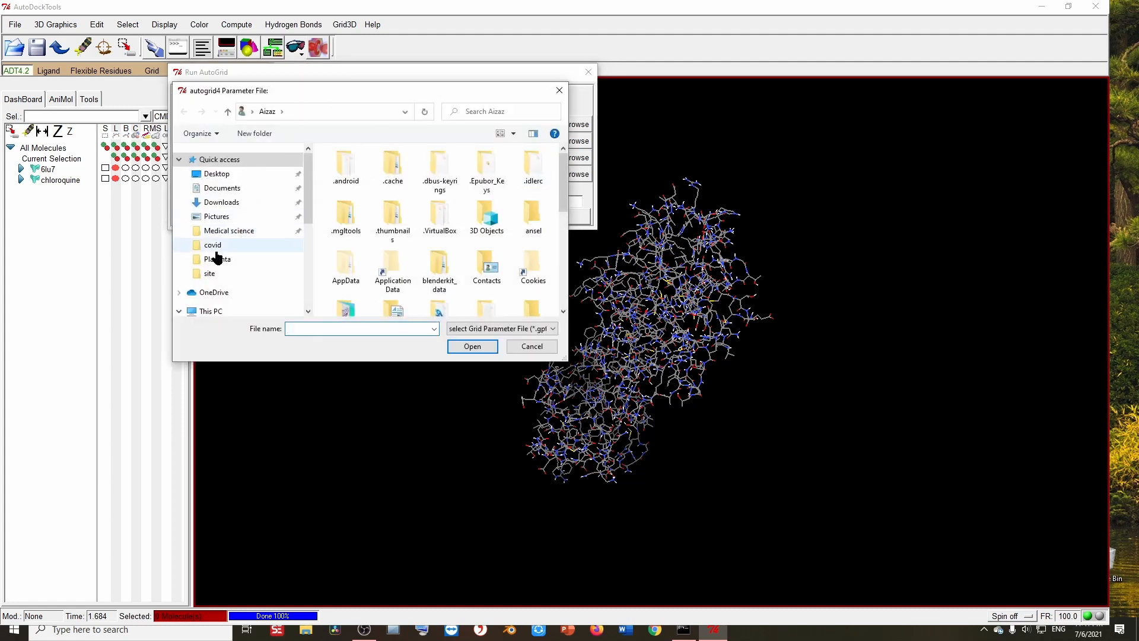
left_click(215, 246)
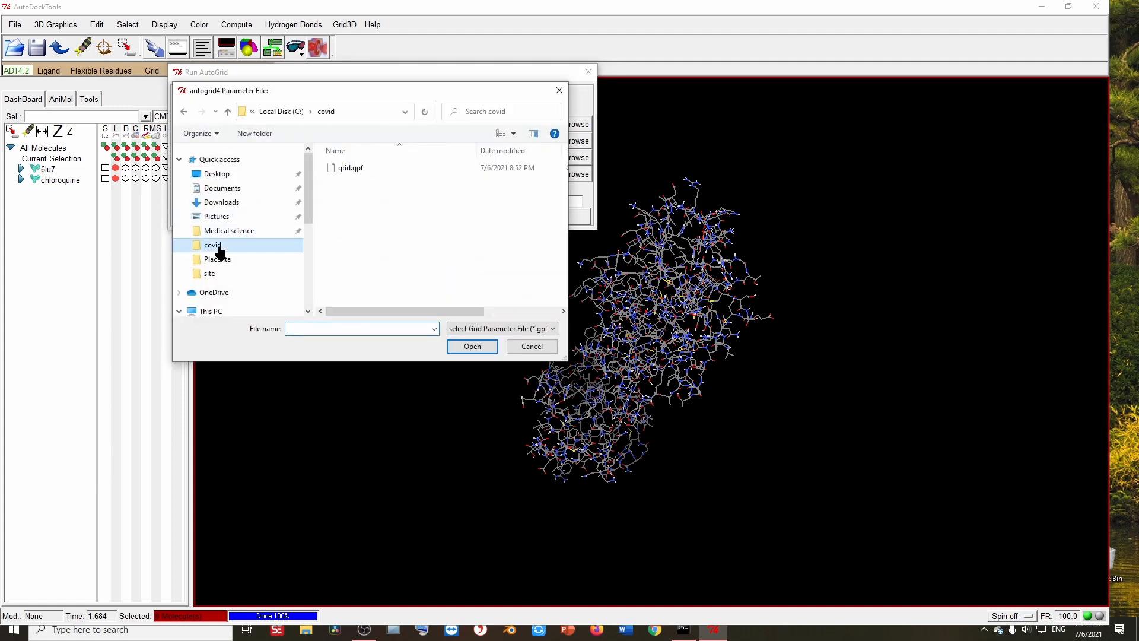
double_click(350, 169)
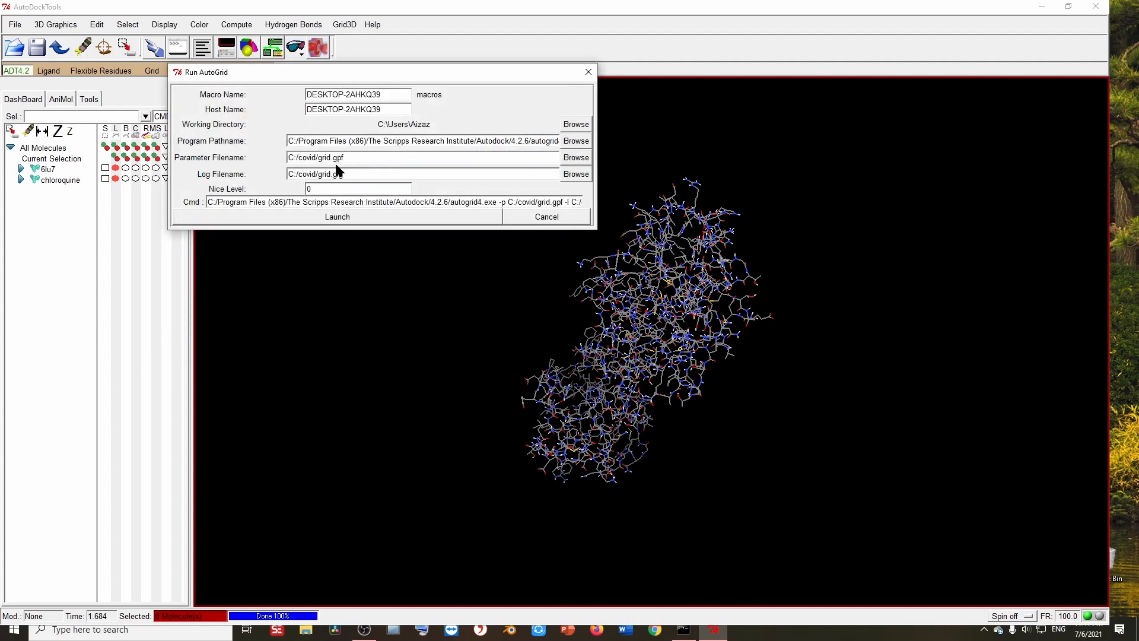
left_click(325, 217)
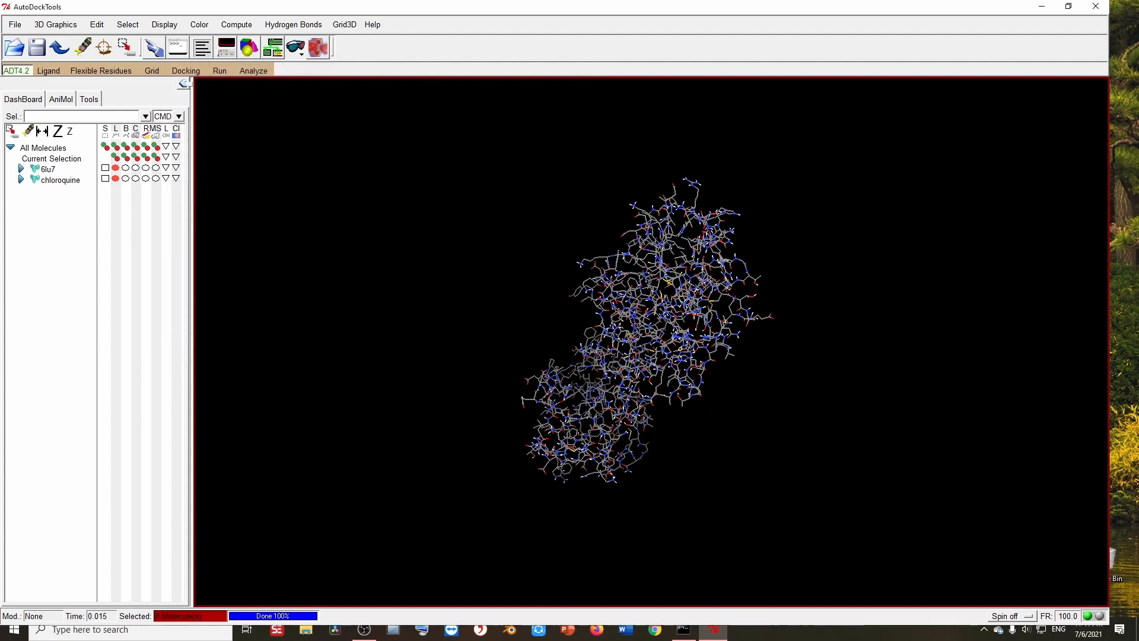
Check the AutoDockTools console output and look for 6lu7pregrid.pdbqt in the covid folder on drive C
left_click(688, 633)
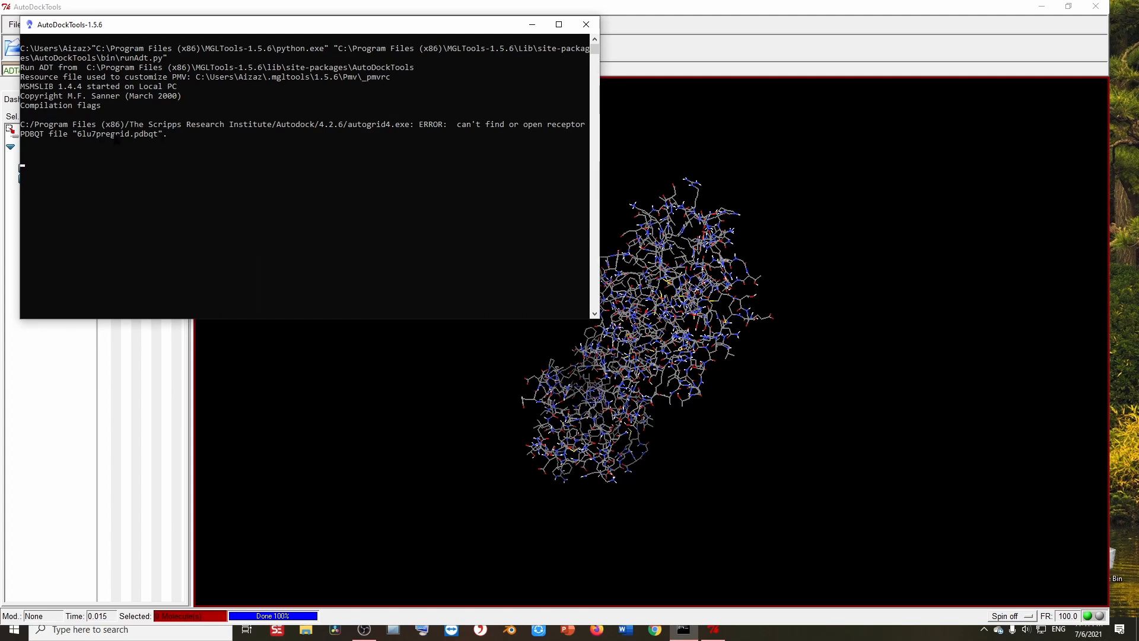
left_click(306, 630)
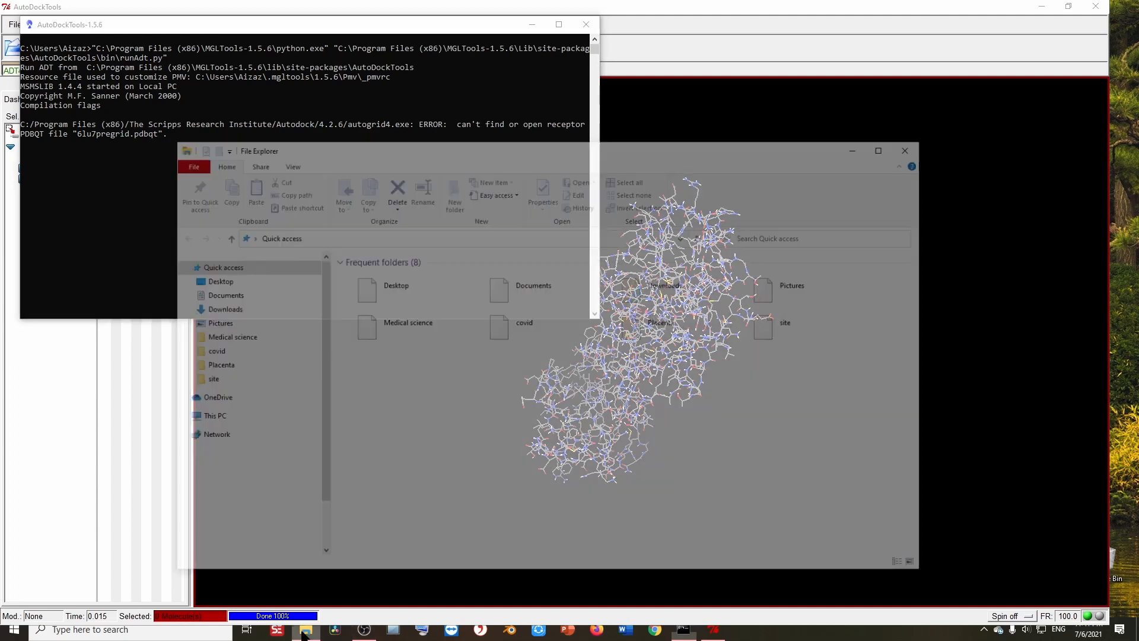
left_click(226, 531)
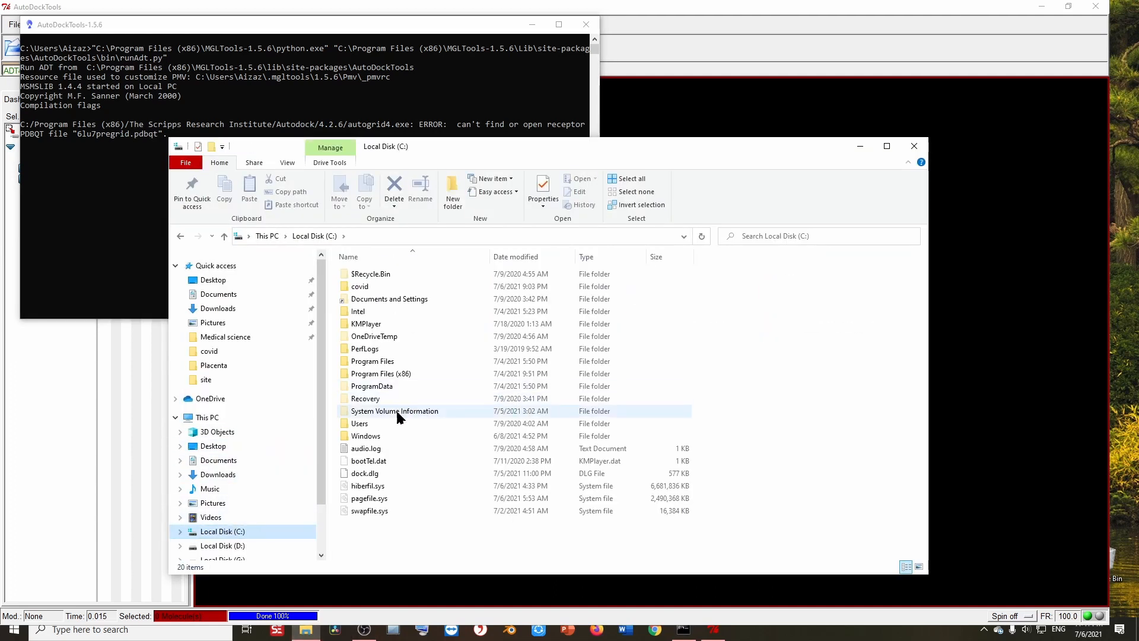
left_click(367, 286)
double_click(366, 286)
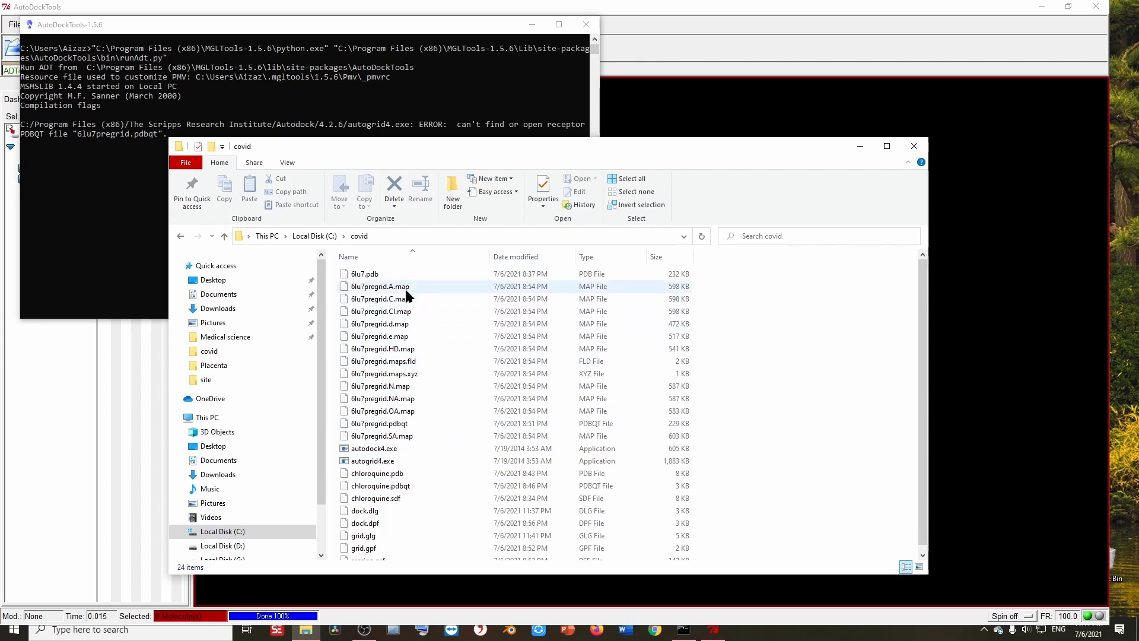
scroll(393, 437, "down", 1)
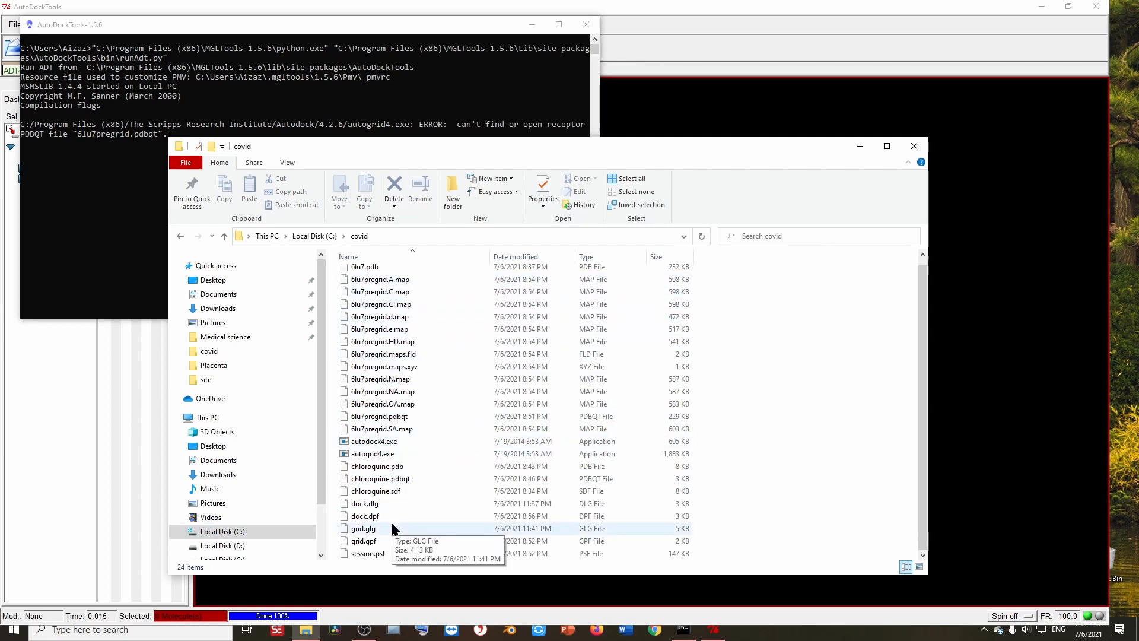
left_click(394, 418)
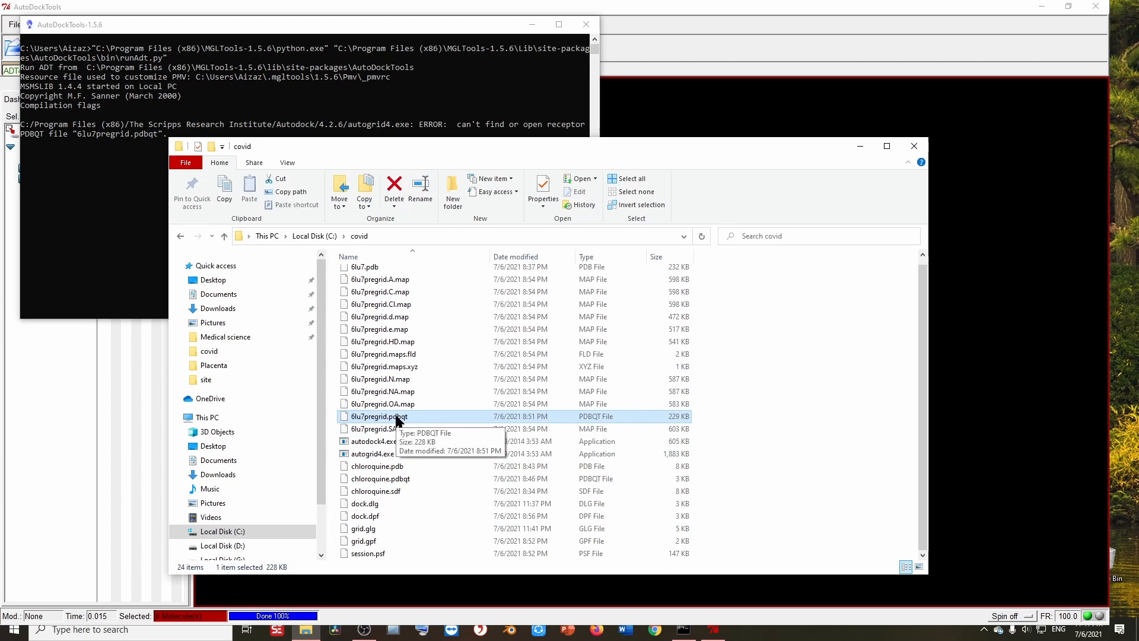
left_click(500, 119)
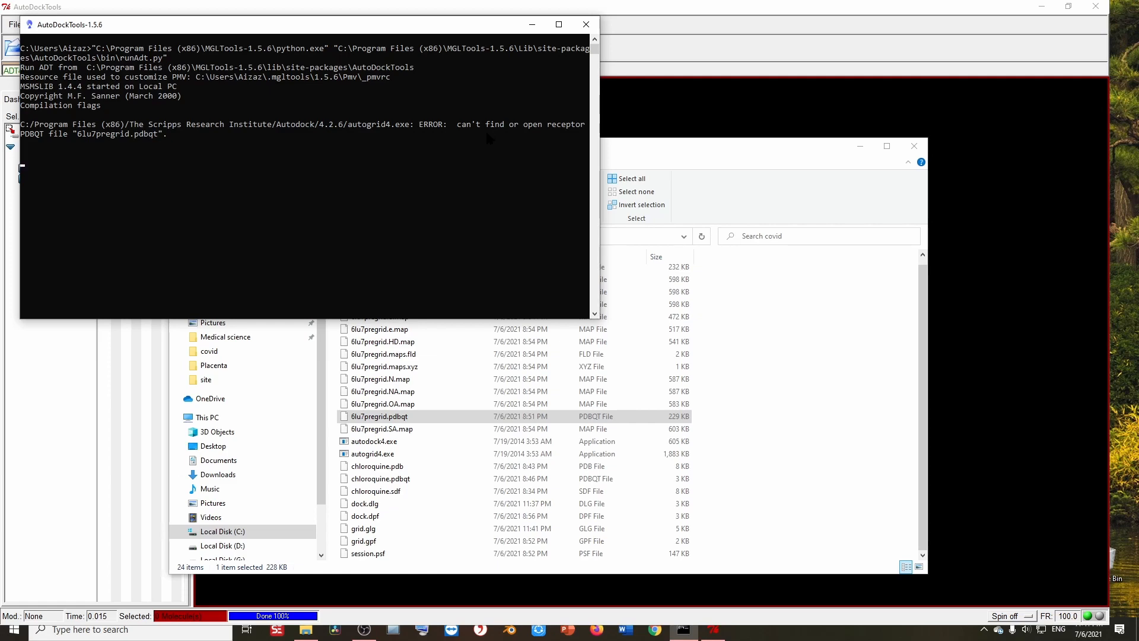
Close AutoDockTools through its console window and minimize the remaining open windows
left_click(586, 24)
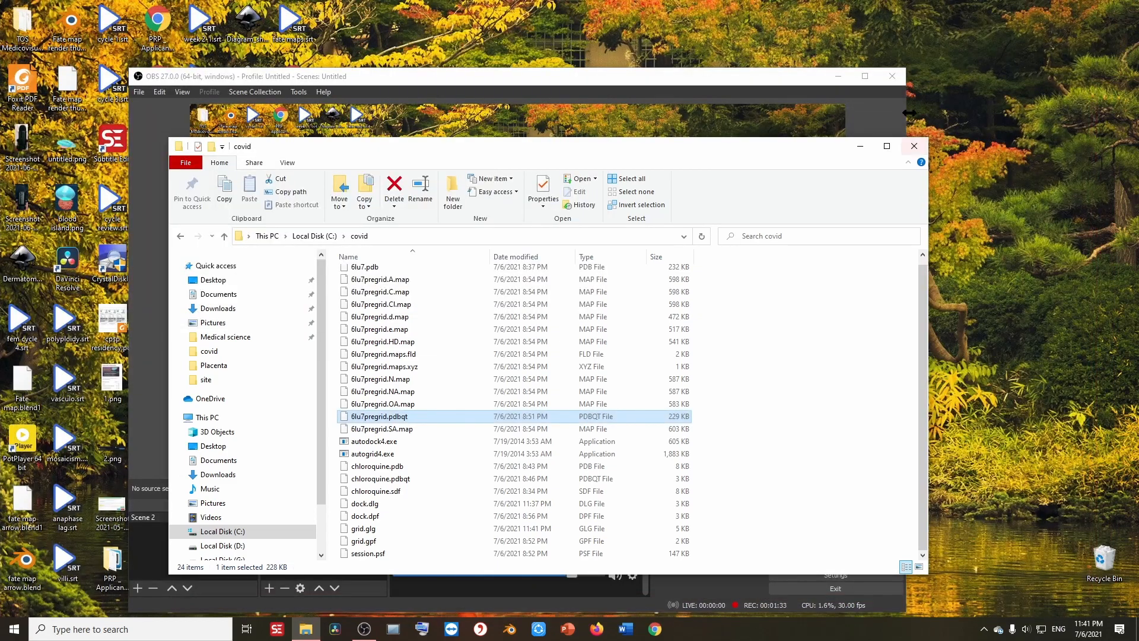
left_click(837, 76)
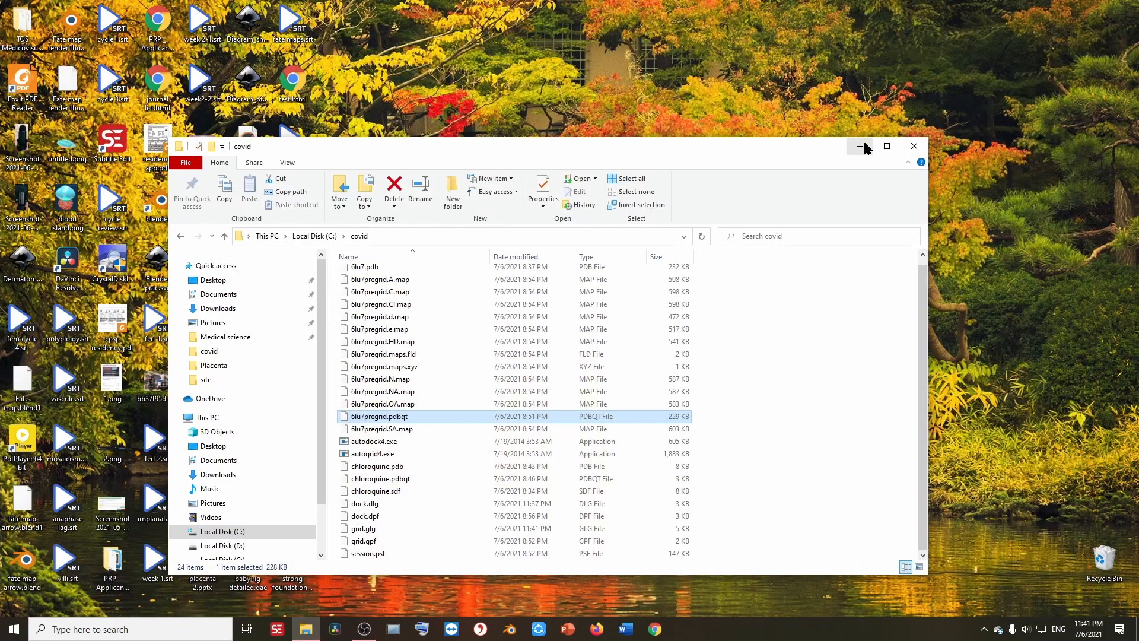
left_click(863, 147)
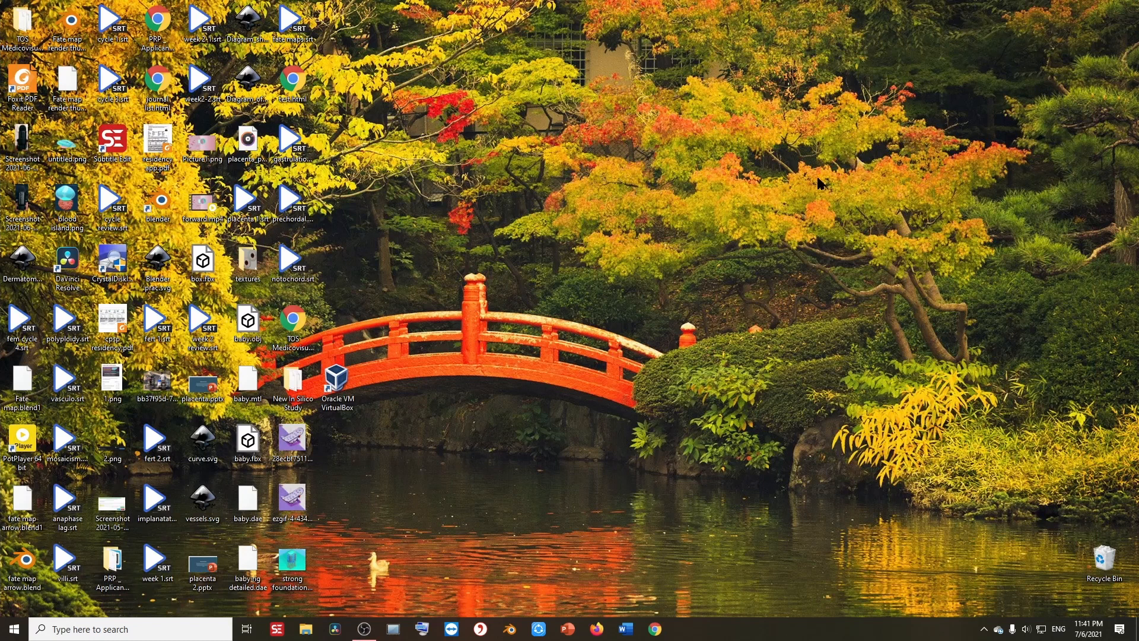
Open the Autodock 4.2.6 program folder at C:/Program Files (x86)/The Scripps Research Institute/Autodock/4.2.6 in File Explorer
left_click(312, 631)
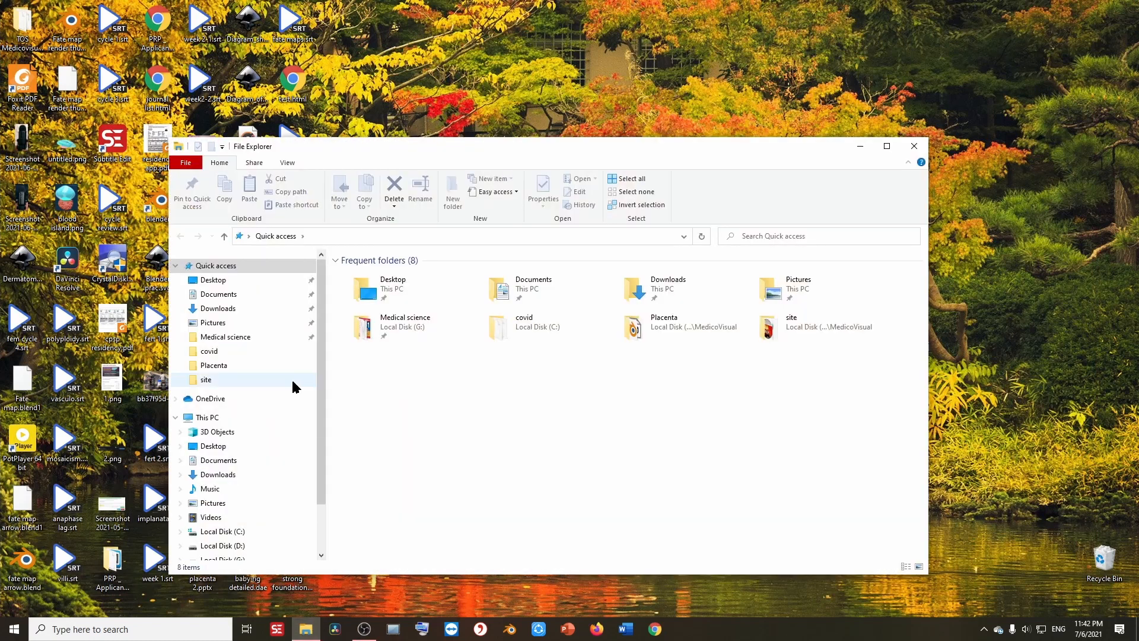
double_click(427, 142)
left_click(65, 390)
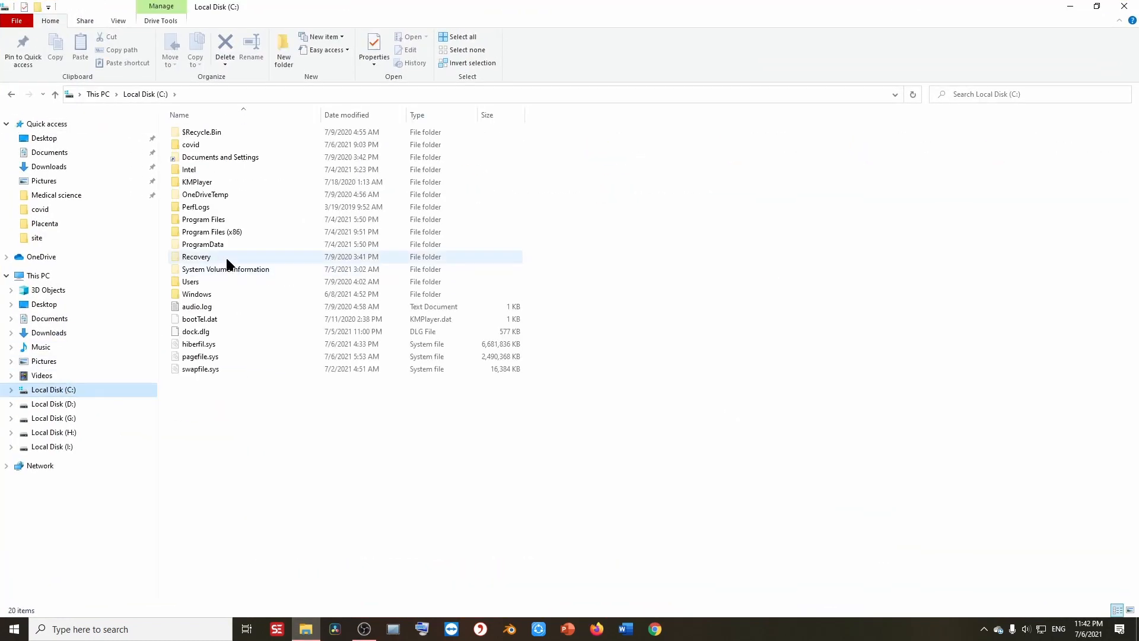
double_click(243, 231)
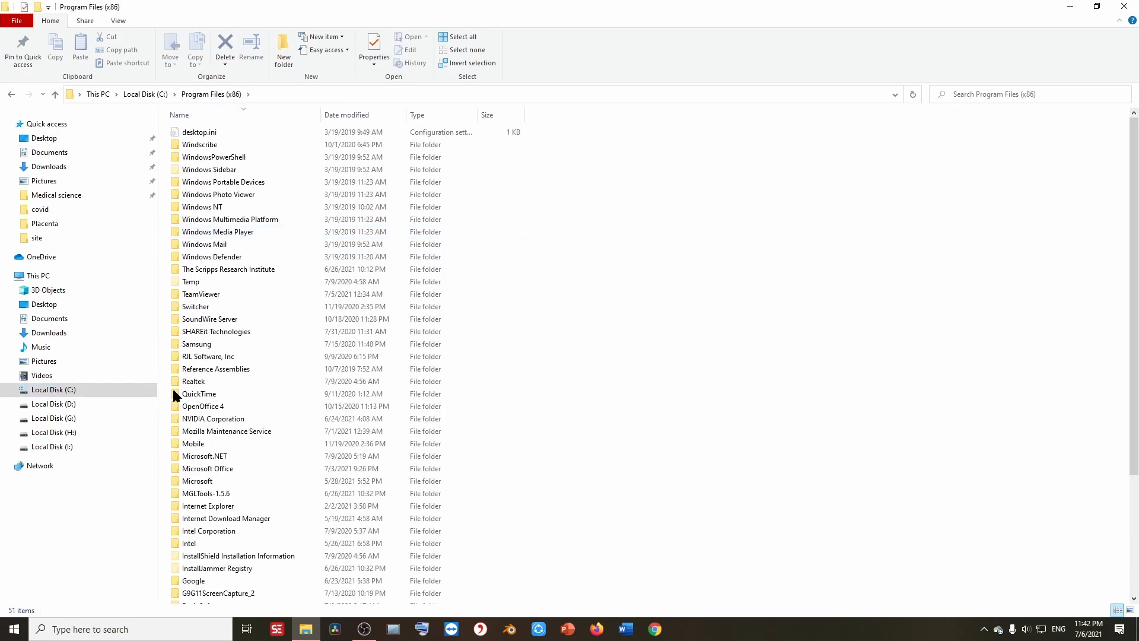
scroll(234, 274, "down", 4)
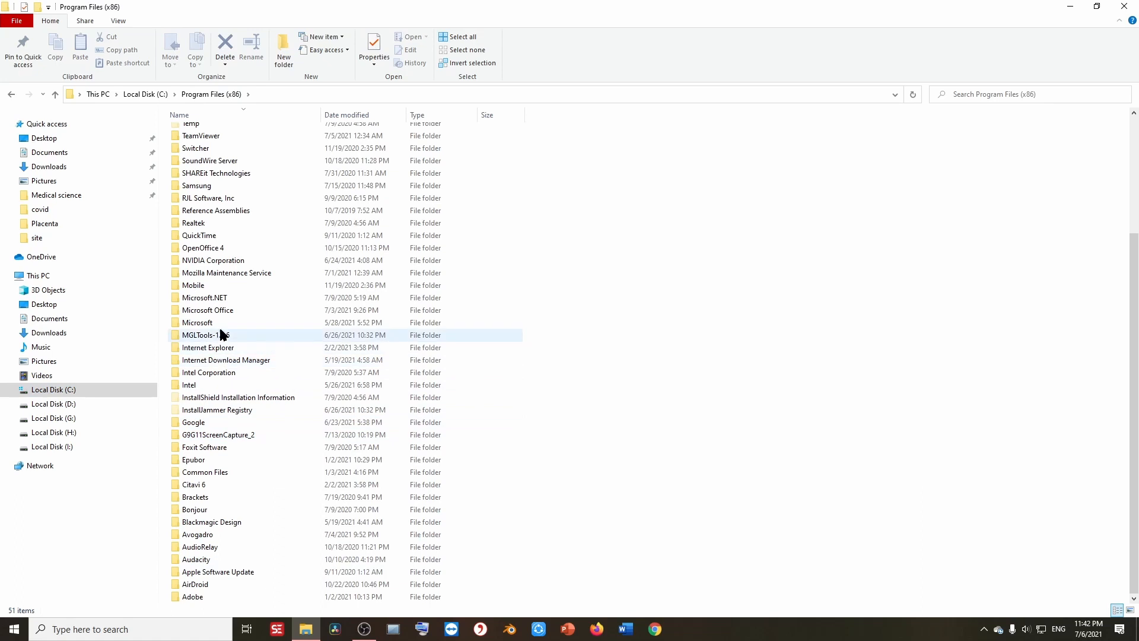
left_click(226, 360)
key("t")
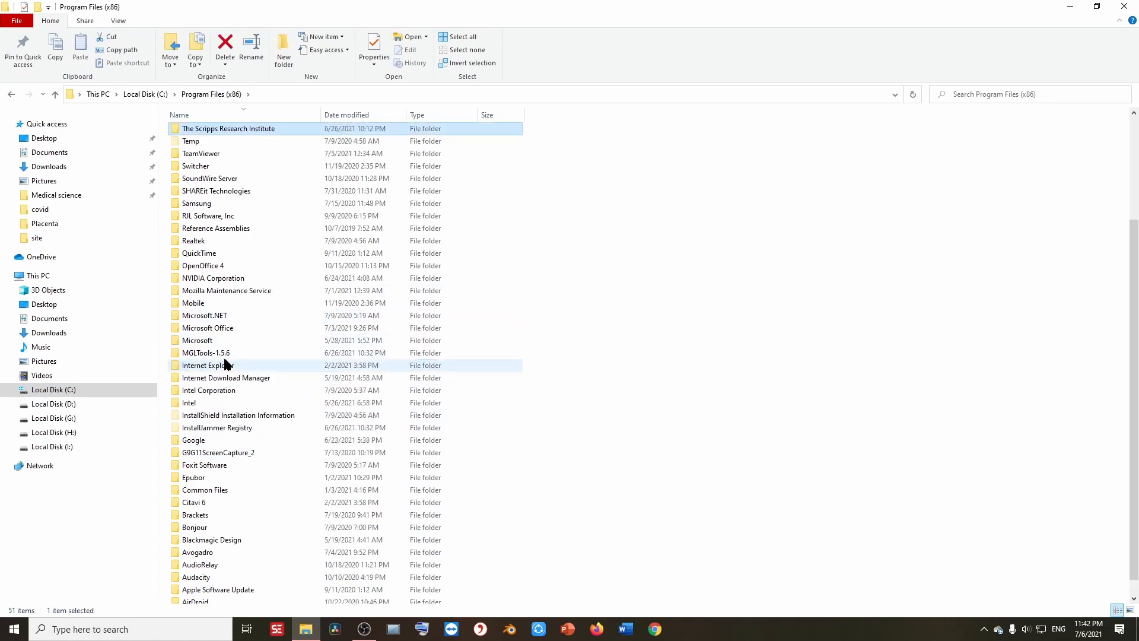
key("Return")
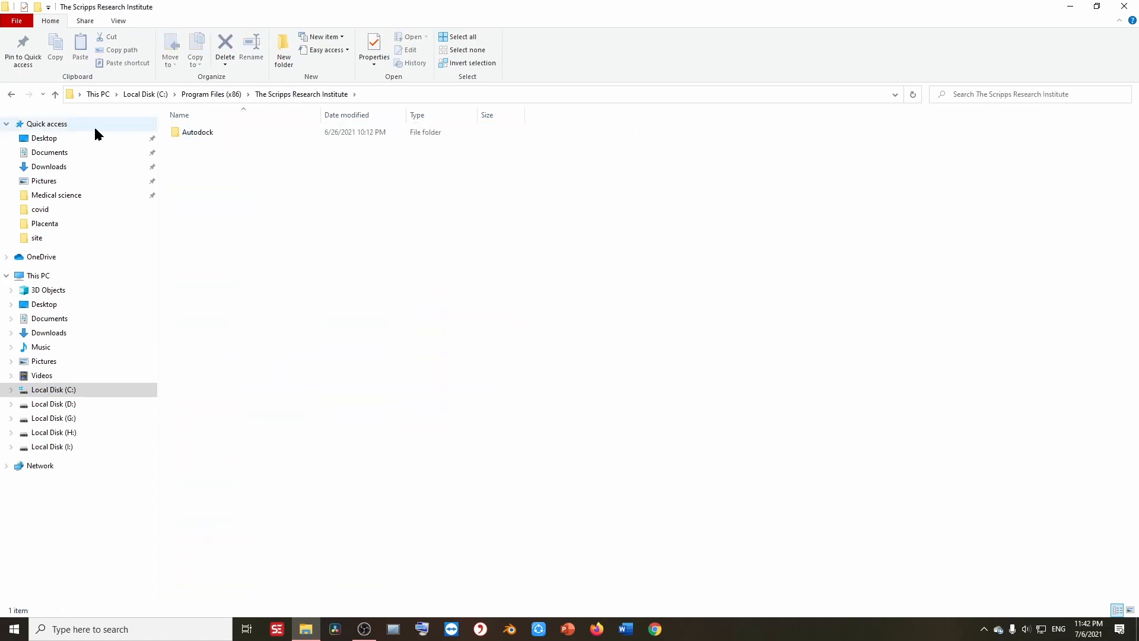
double_click(231, 131)
double_click(190, 132)
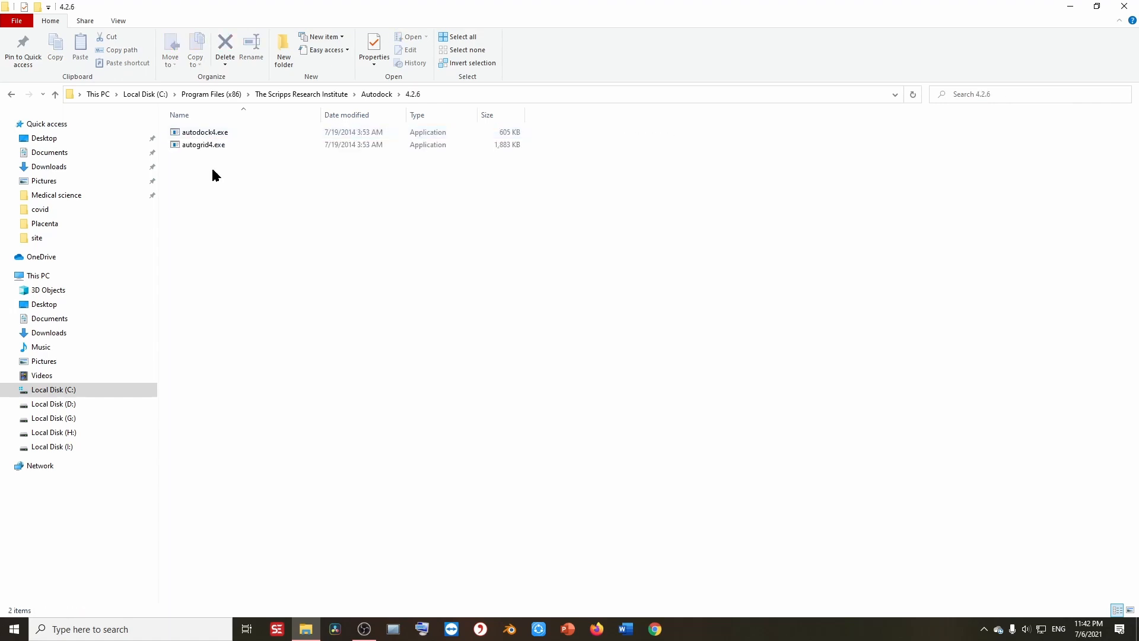
Copy autodock4.exe and autogrid4.exe from the 4.2.6 folder
left_click_drag(211, 171, 209, 138)
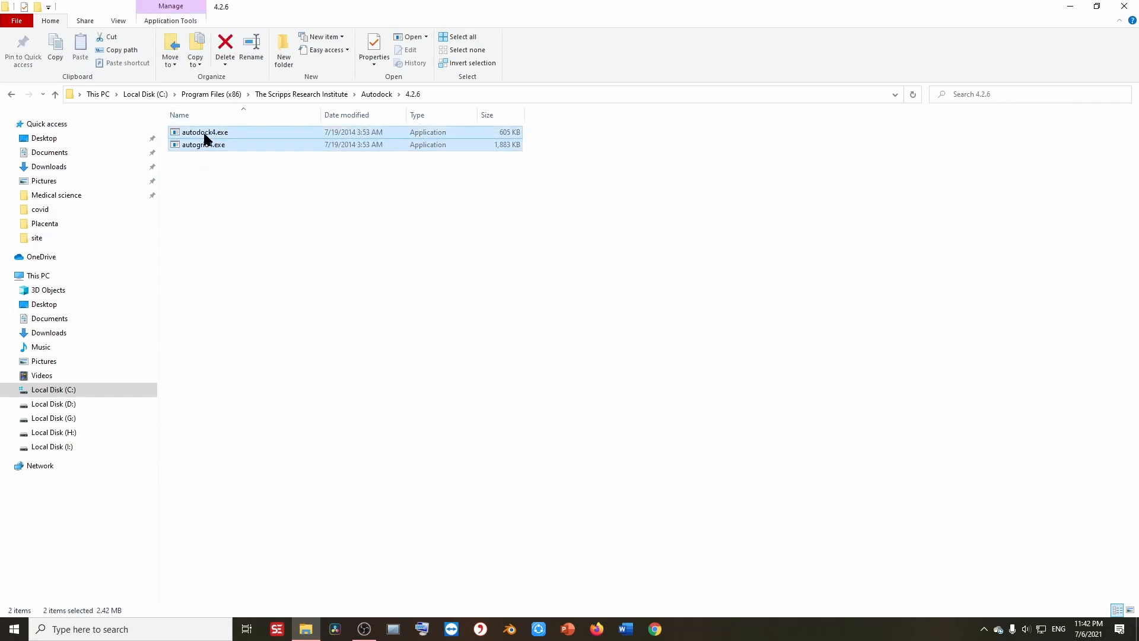
right_click(207, 147)
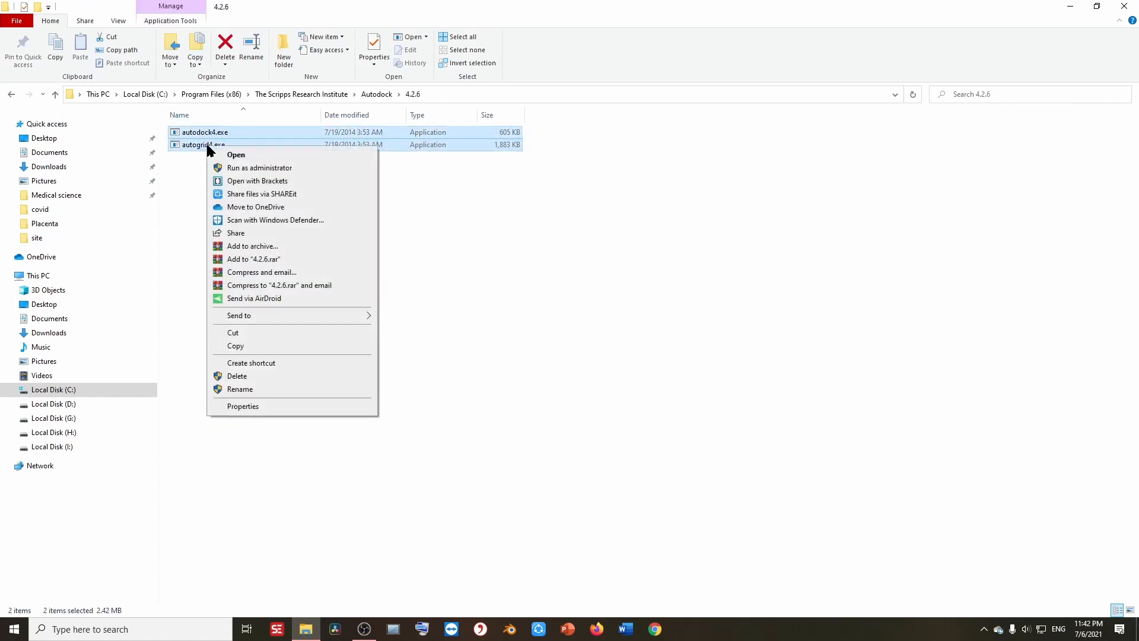
left_click(223, 349)
Create a folder named Newfolder, without a space, in the root of drive C and open it
left_click(71, 389)
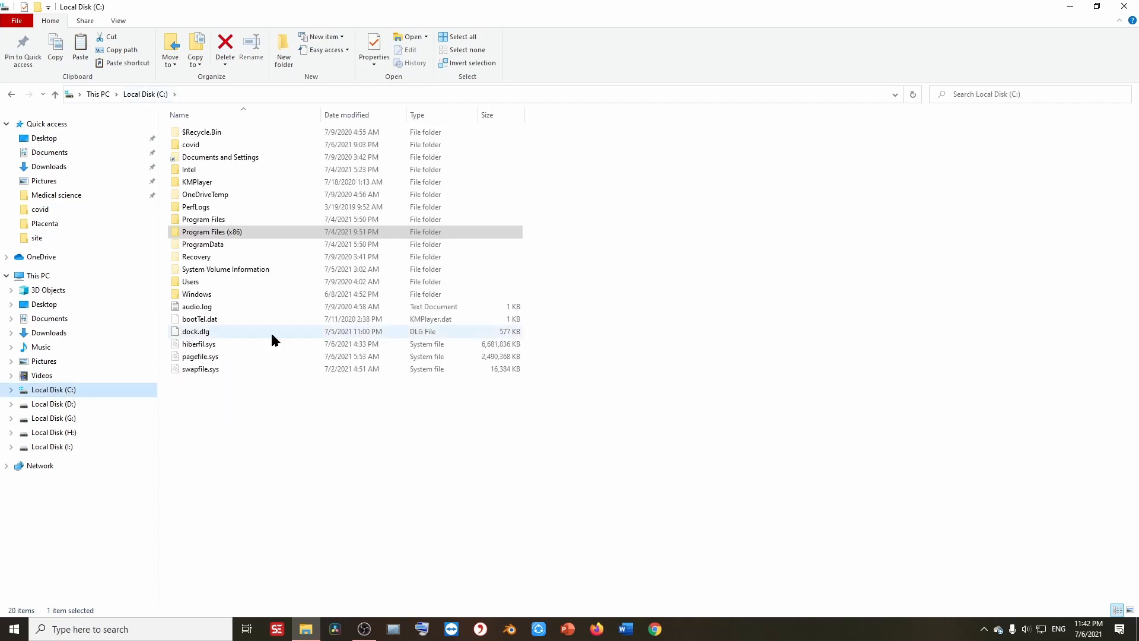
right_click(286, 428)
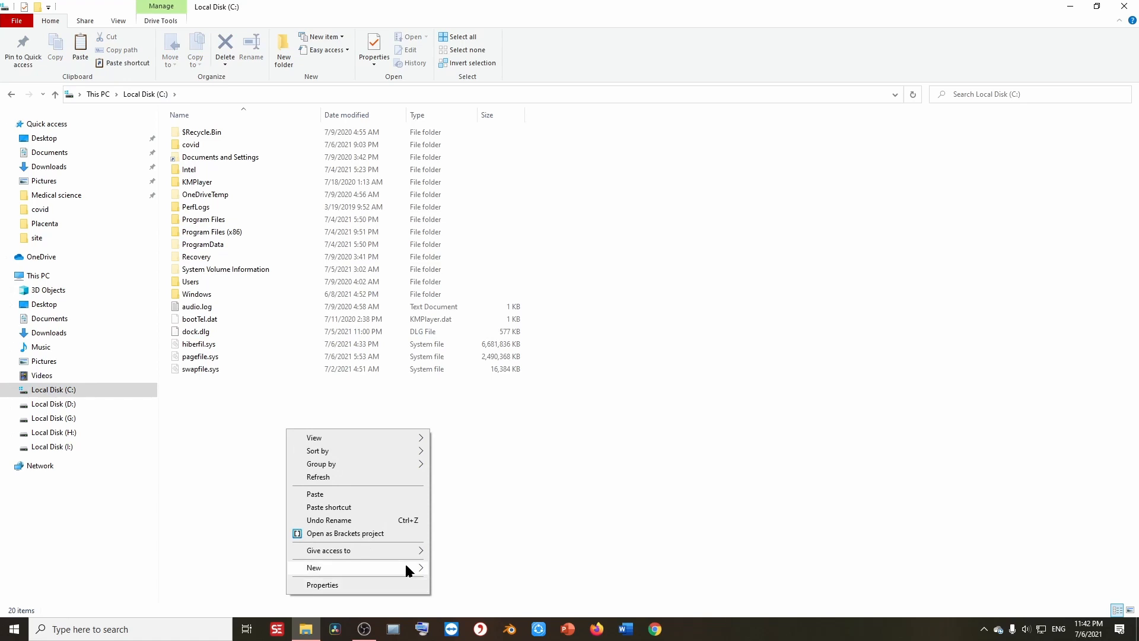
mouse_move(405, 567)
left_click(470, 568)
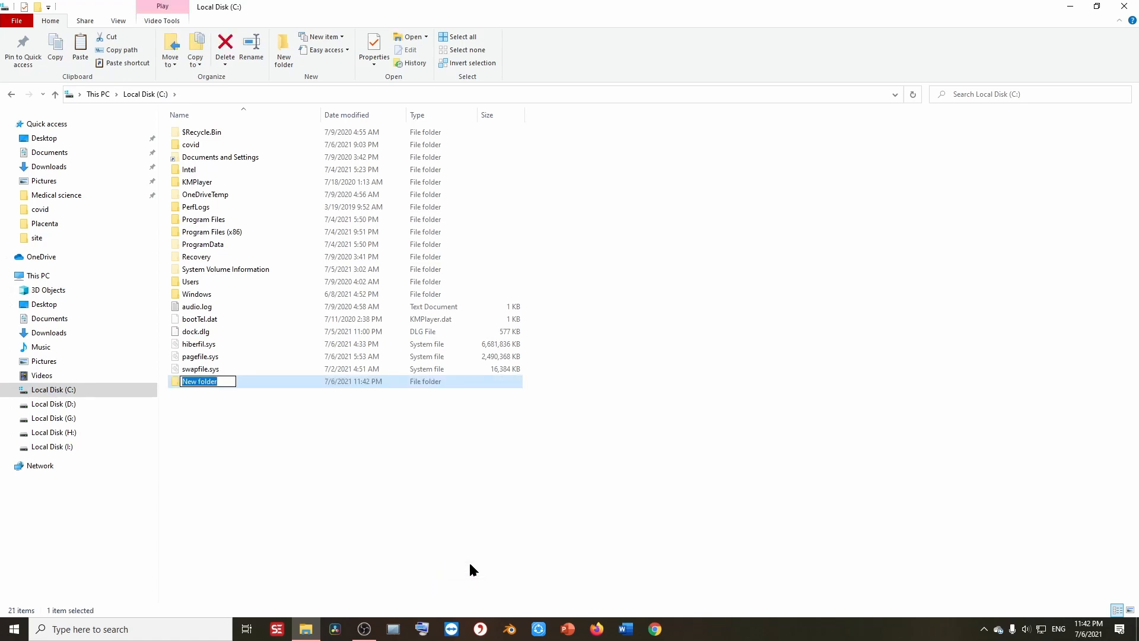
left_click(197, 381)
key("Delete")
key("Return")
key("Return")
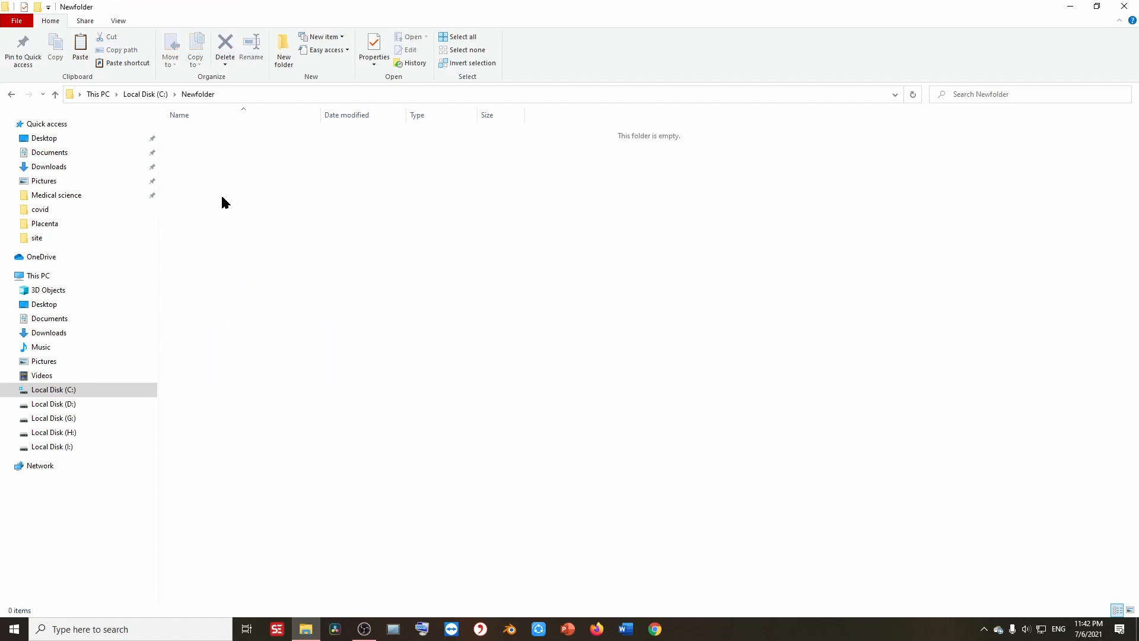
Paste the copied autodock4.exe and autogrid4.exe into the covid folder on drive C, replacing the existing files
left_click(146, 94)
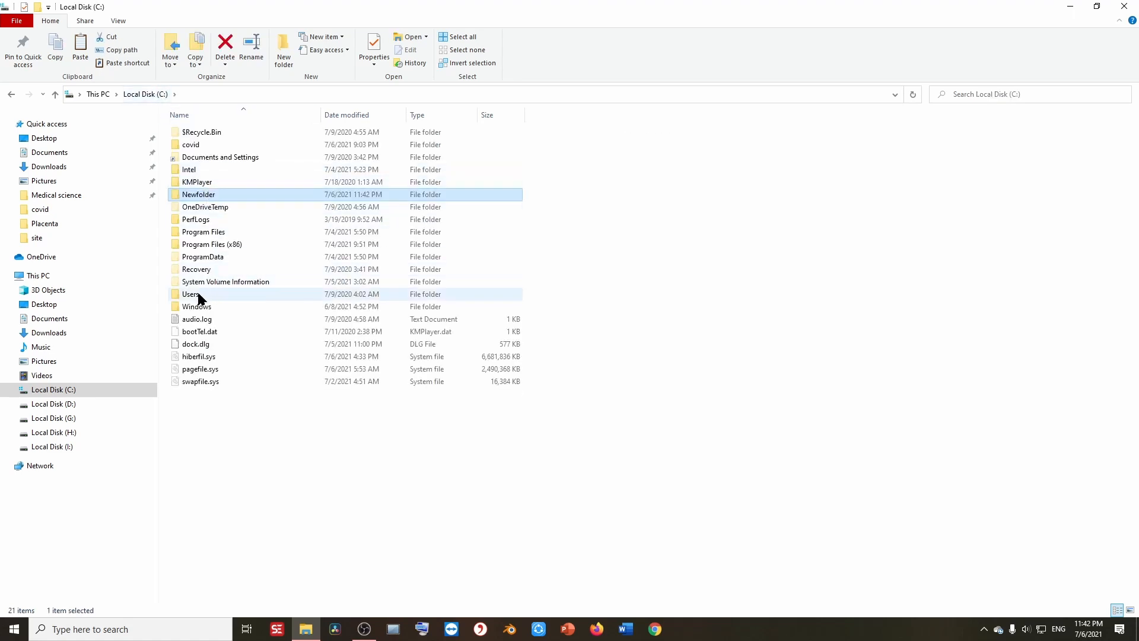
double_click(191, 145)
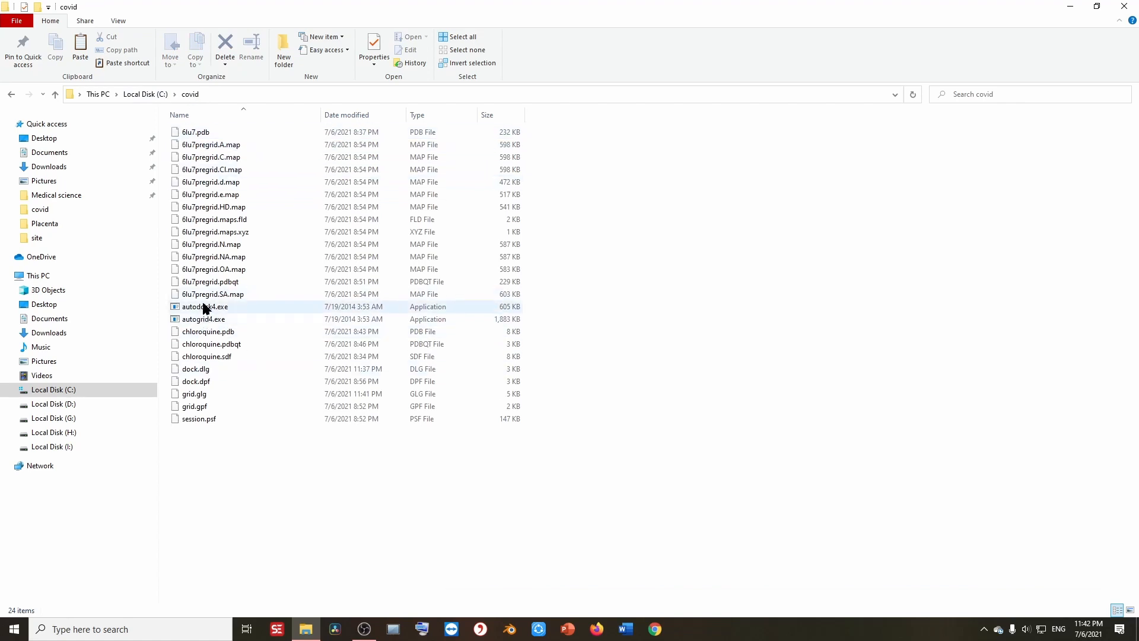
right_click(402, 526)
left_click(465, 426)
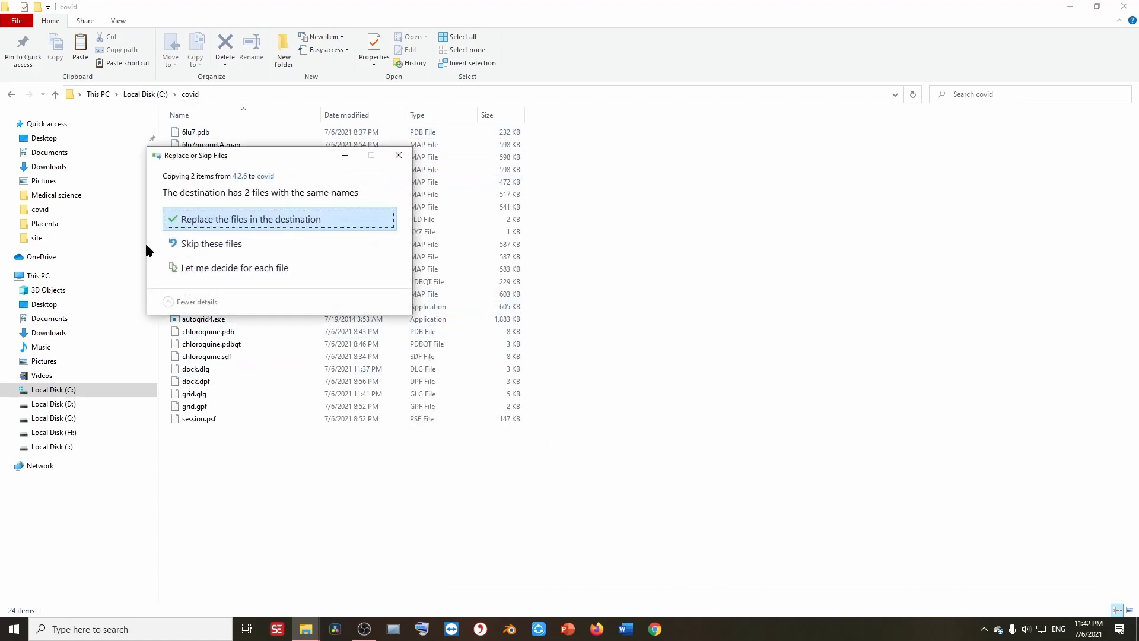
left_click(217, 219)
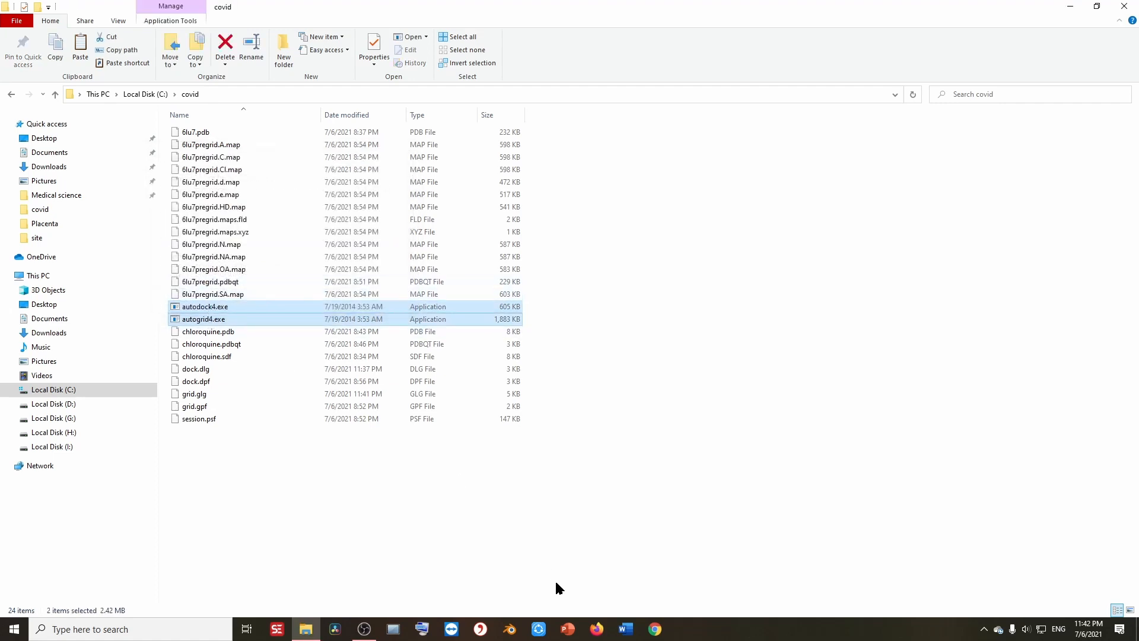
left_click(394, 511)
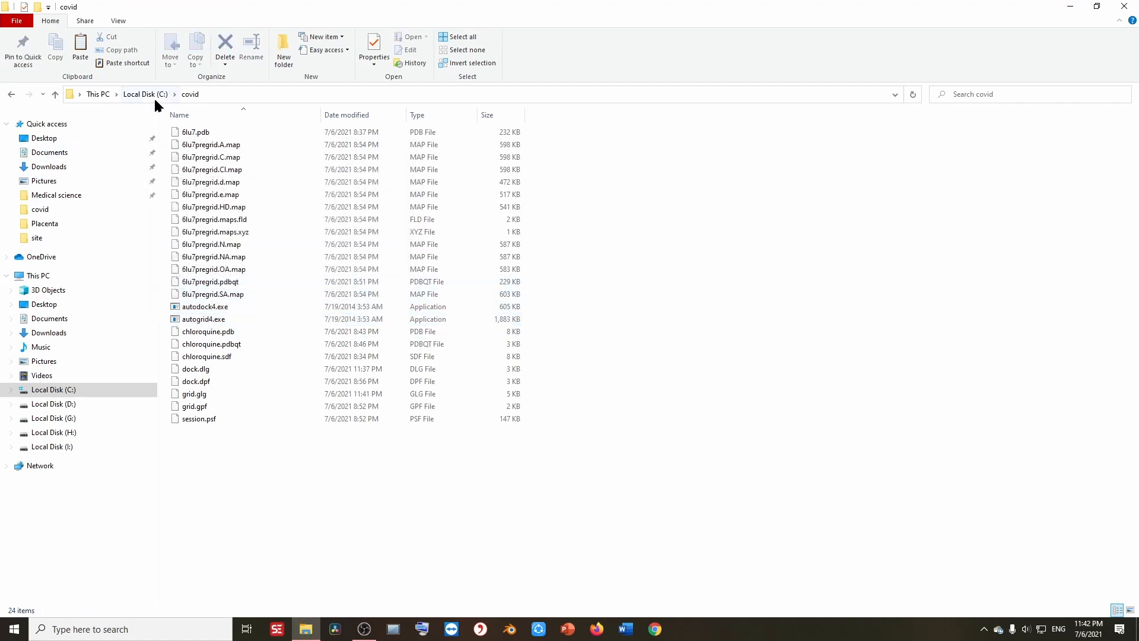
Clear the read-only attribute in the covid folder's properties and apply the change
right_click(296, 393)
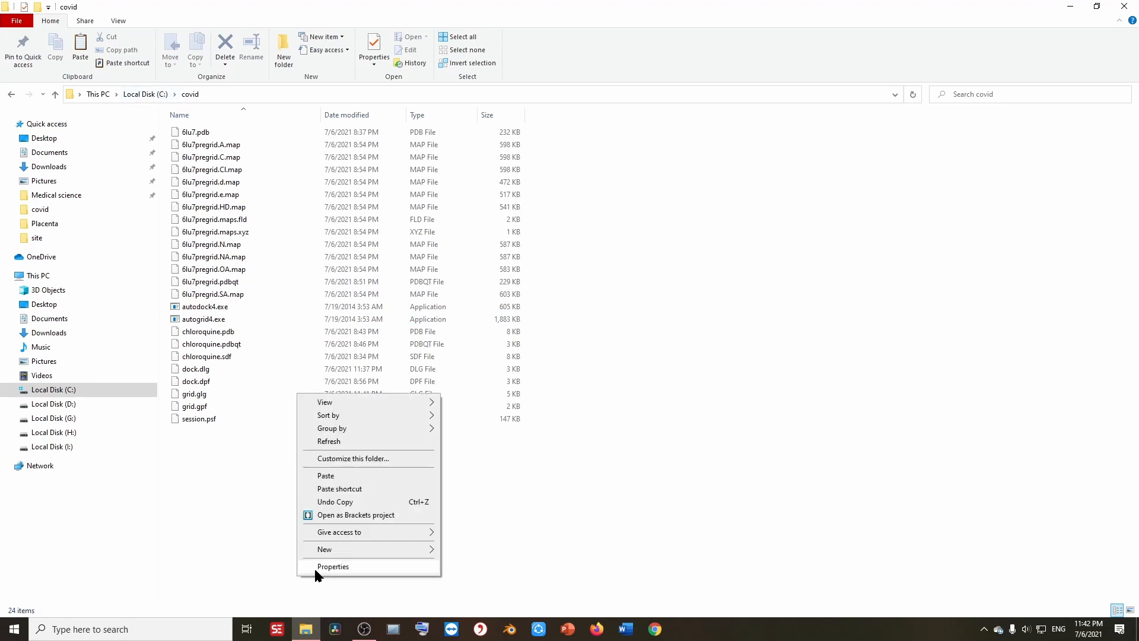
left_click(314, 567)
left_click_drag(113, 121, 301, 114)
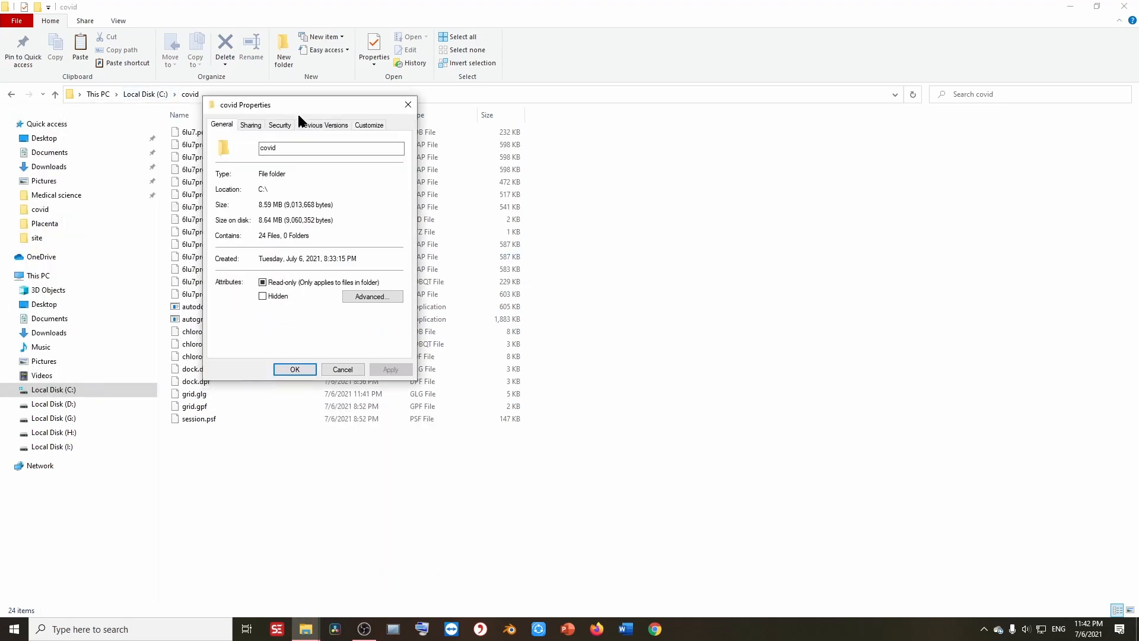
left_click(263, 282)
left_click(374, 297)
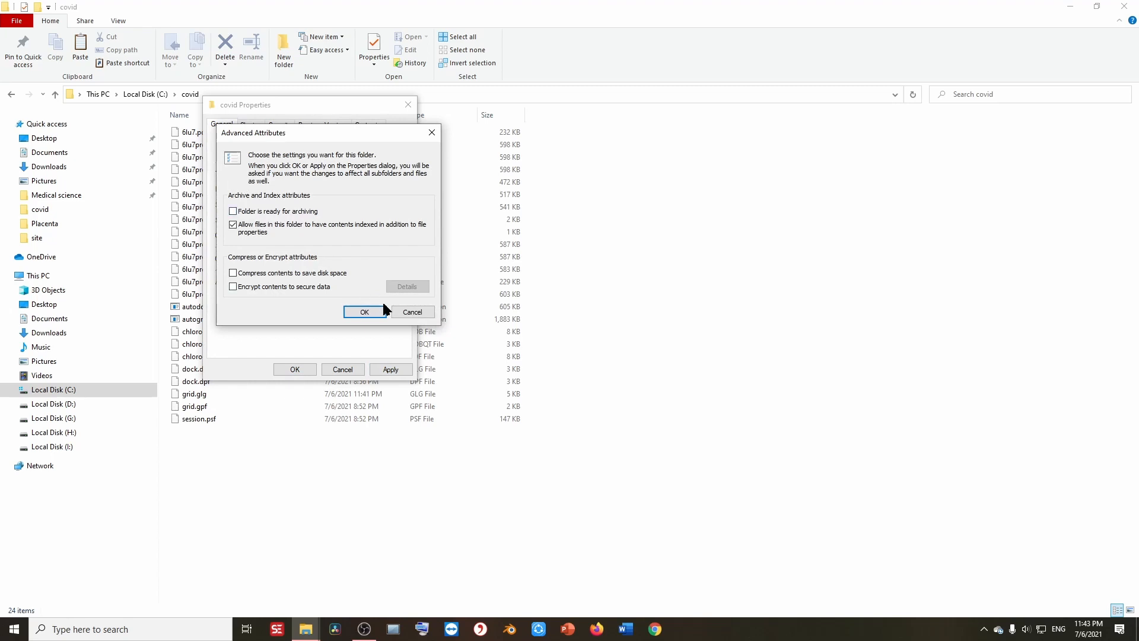
left_click(417, 312)
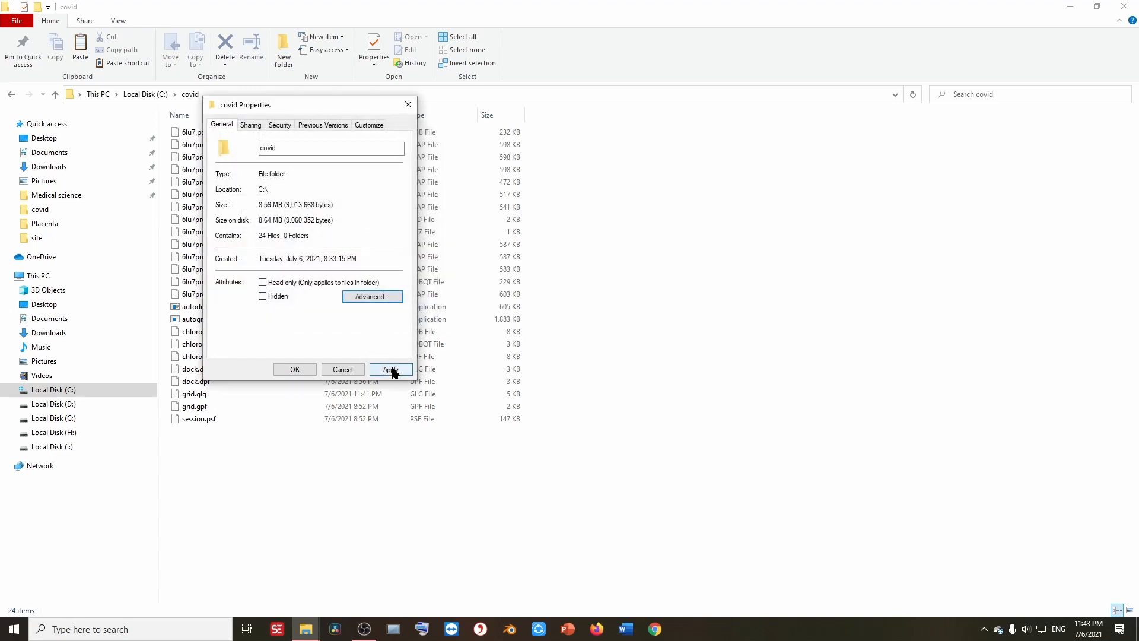
left_click(390, 369)
left_click(361, 251)
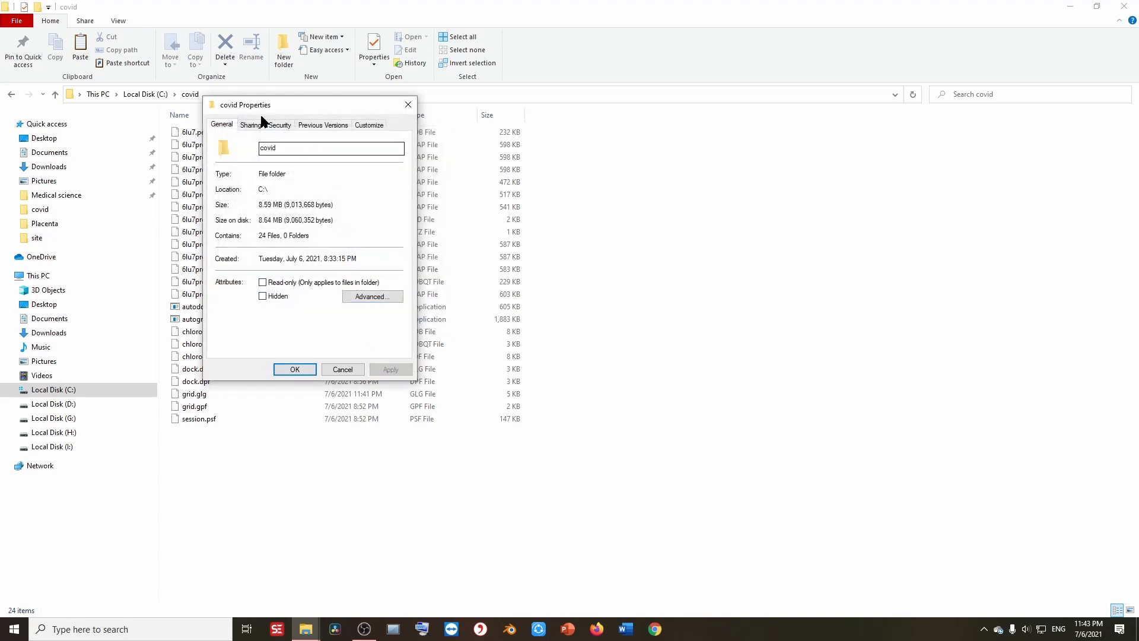
left_click(299, 370)
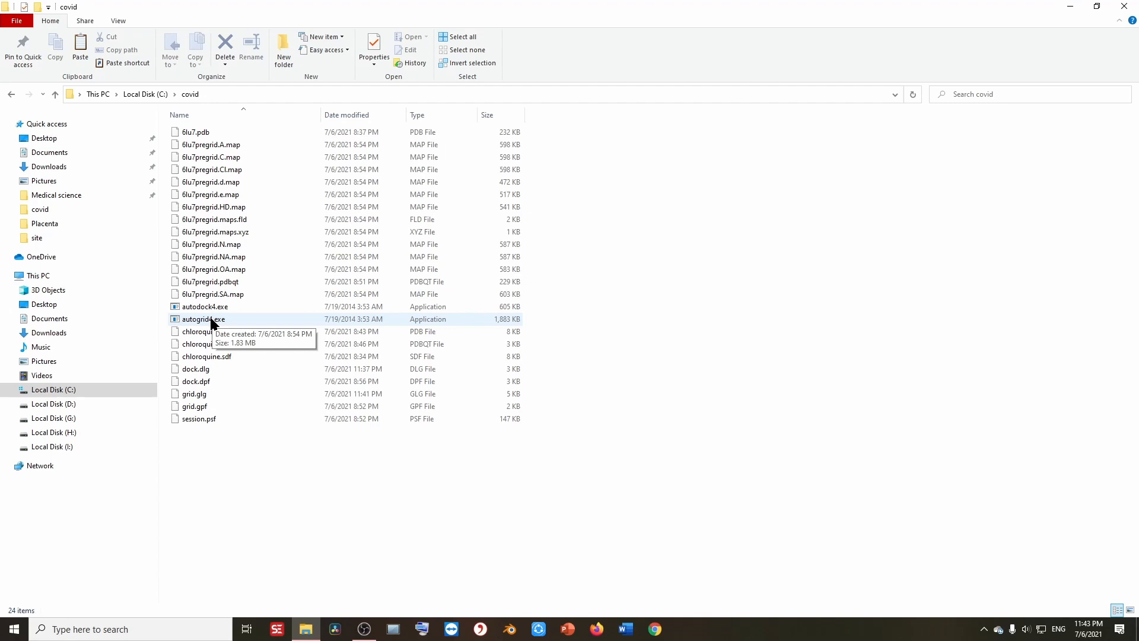
Rename the covid folder on drive C to "covid 19"
left_click(145, 94)
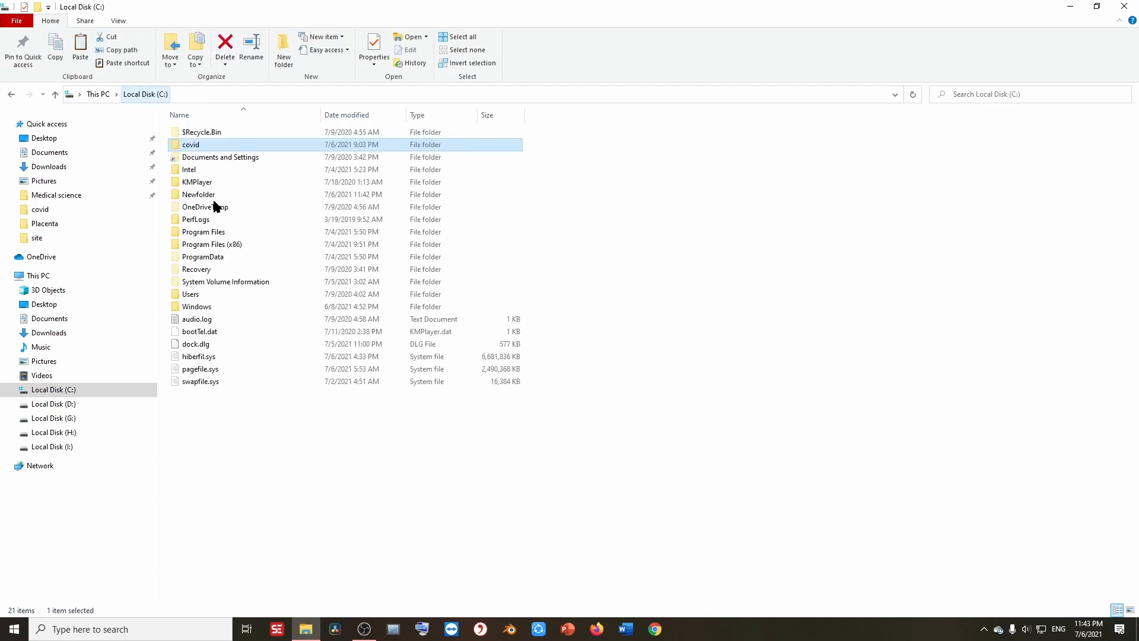
right_click(201, 149)
left_click(274, 482)
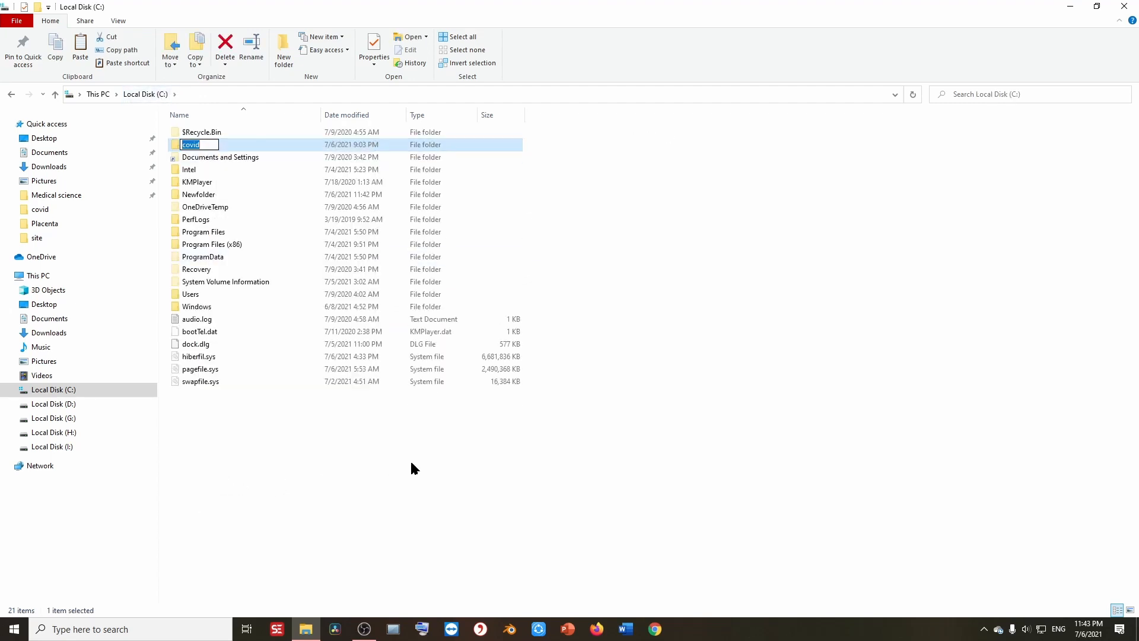
key("End")
type("19")
key("Return")
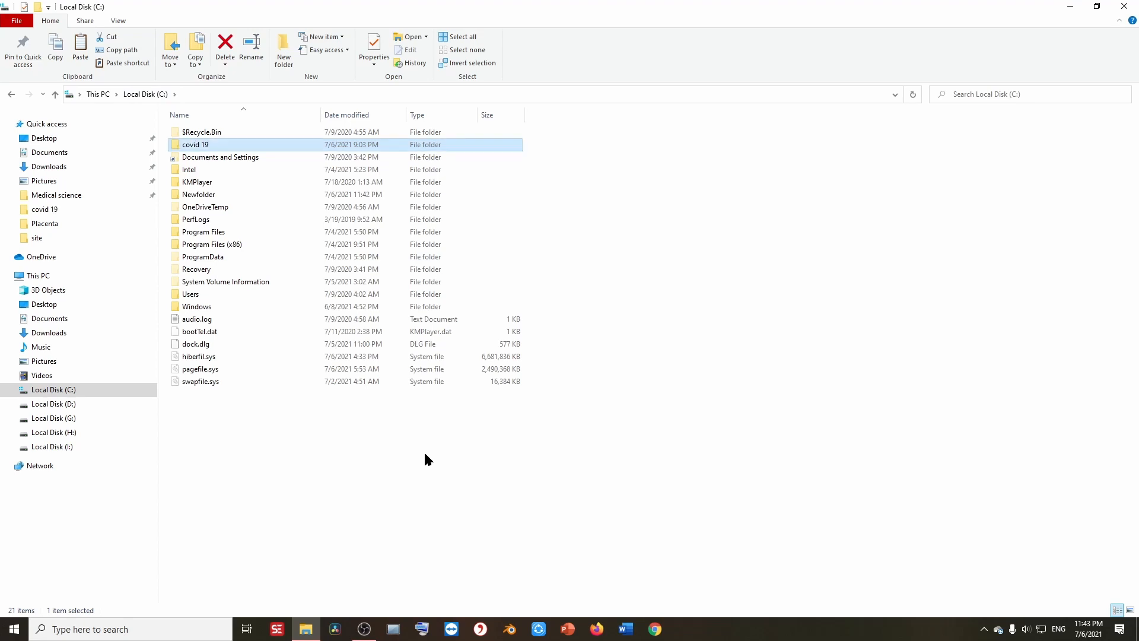
Rename the "covid 19" folder back to "covid" so its name contains no space
left_click(196, 144)
left_click(200, 145)
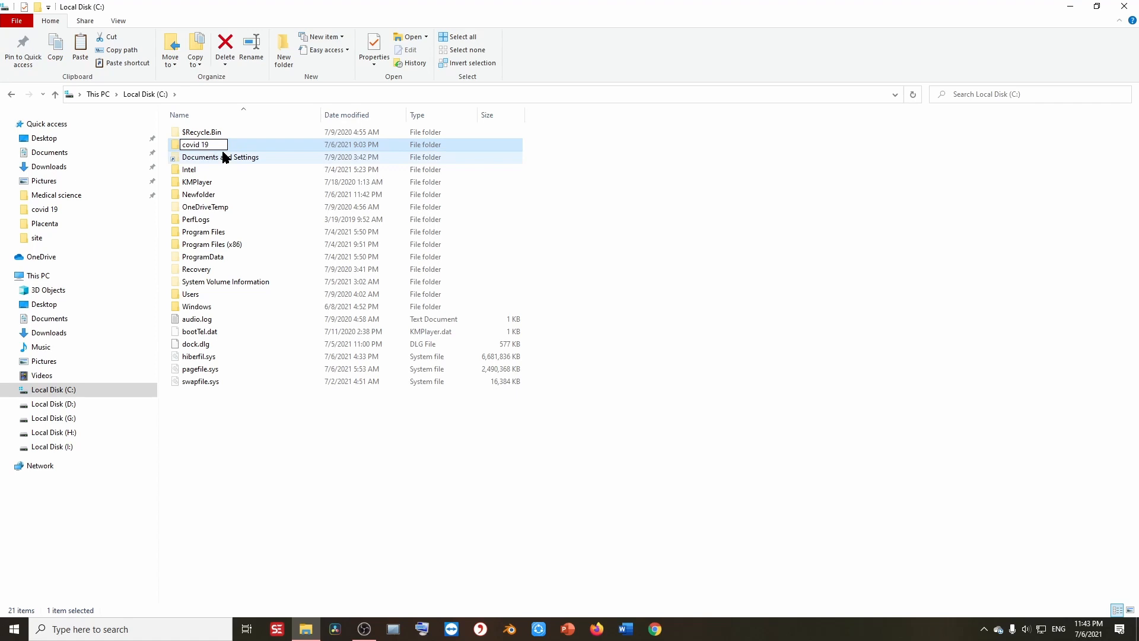
key("Return")
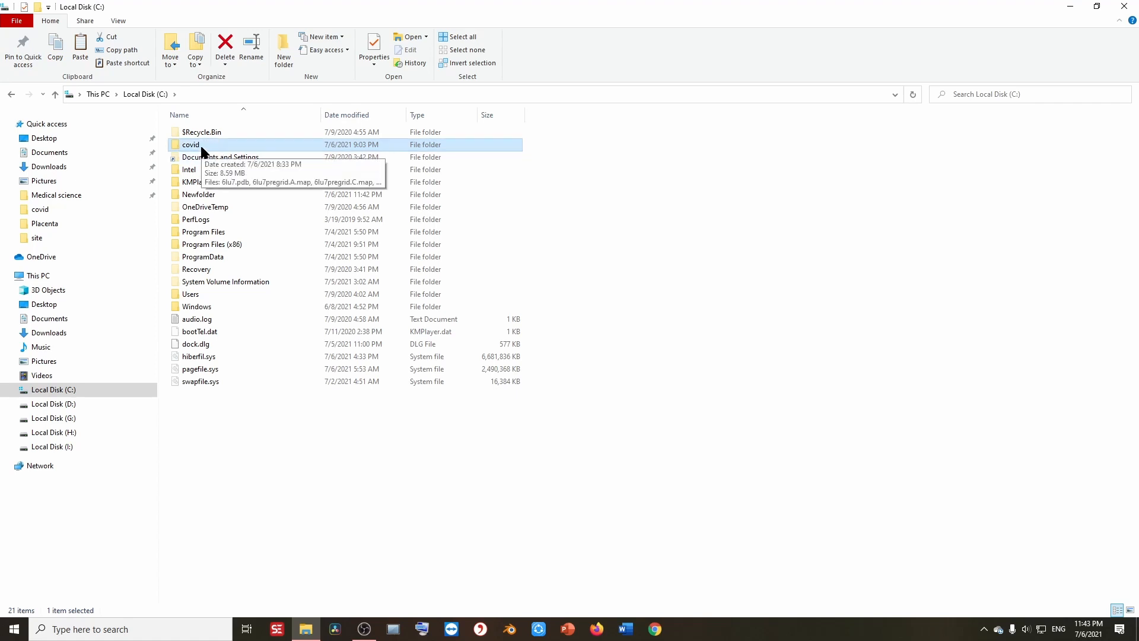
Reopen the covid folder's properties, uncheck read-only again and confirm the attribute change
double_click(200, 145)
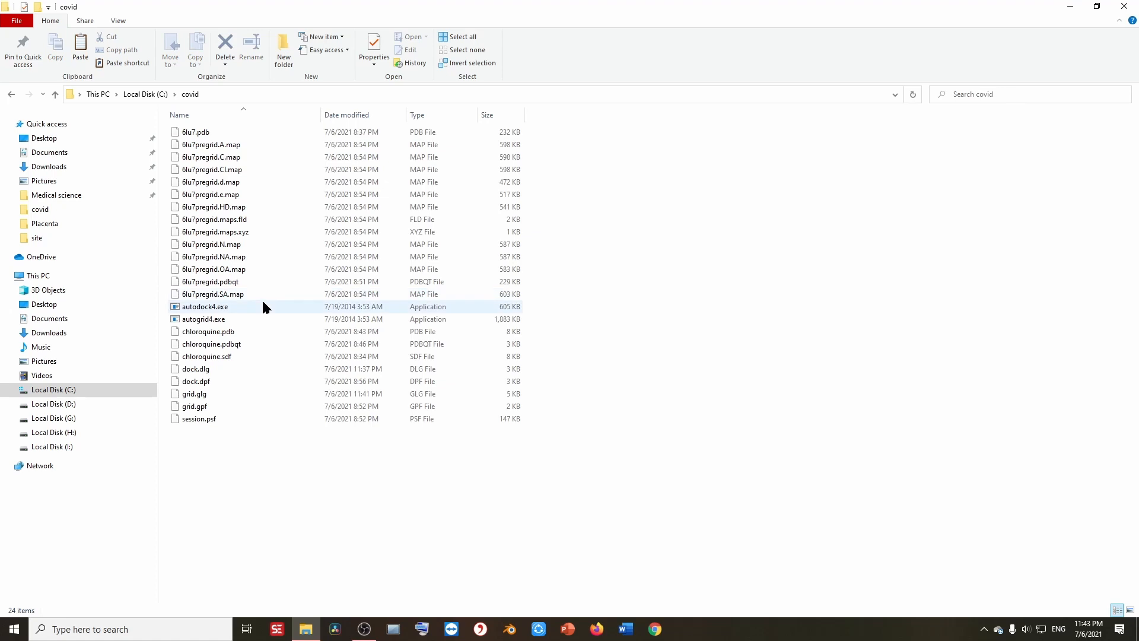
right_click(276, 496)
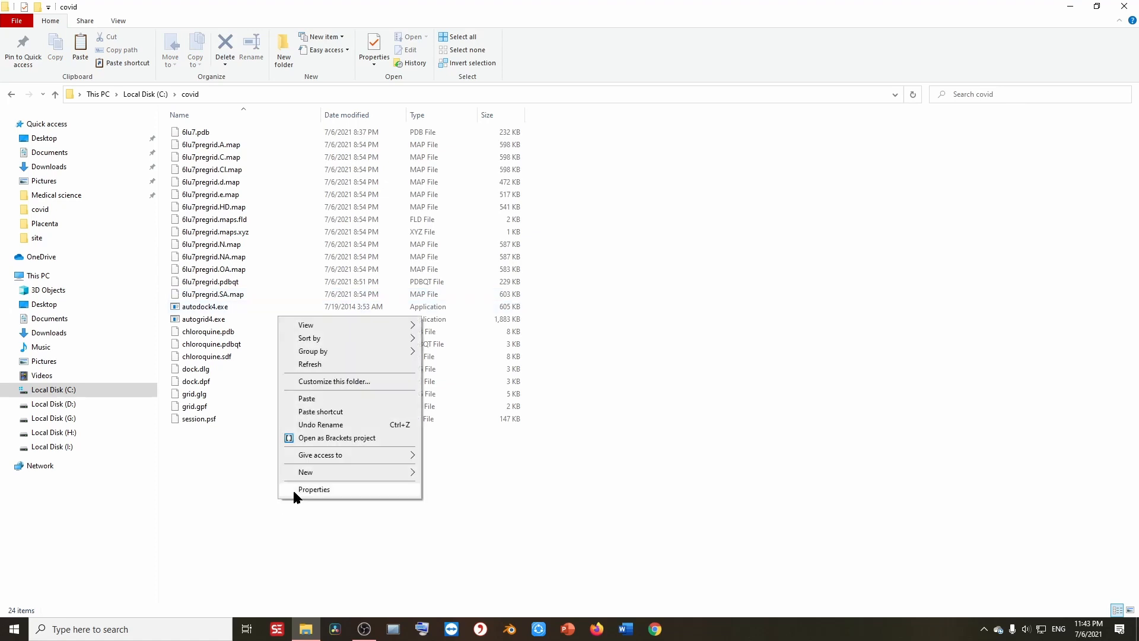
left_click(293, 488)
left_click(64, 294)
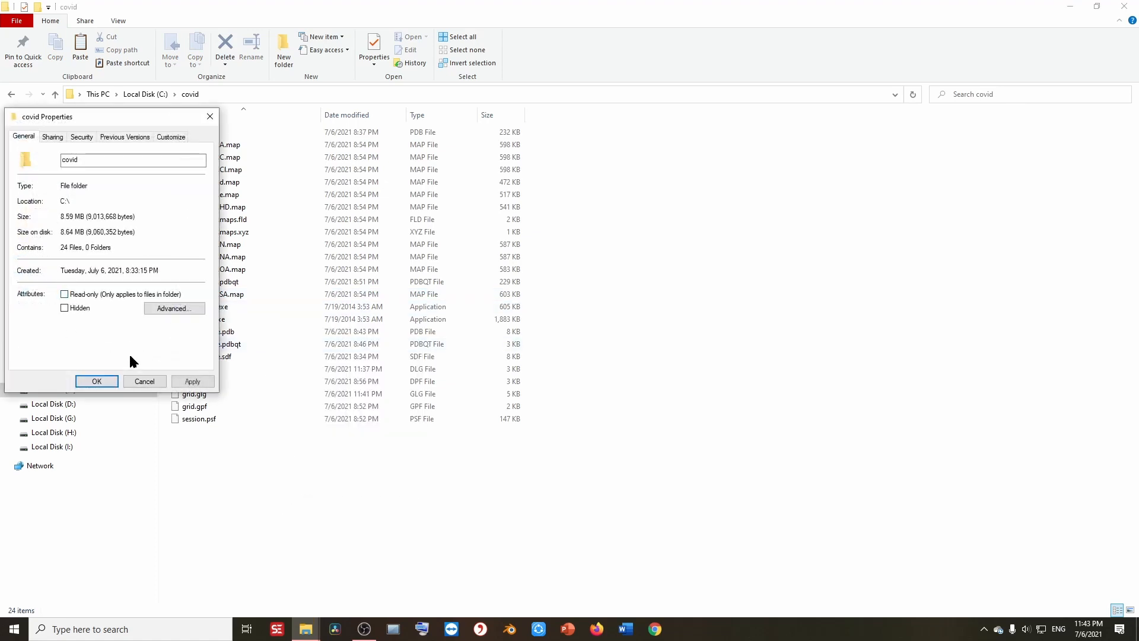
left_click(96, 381)
left_click(169, 267)
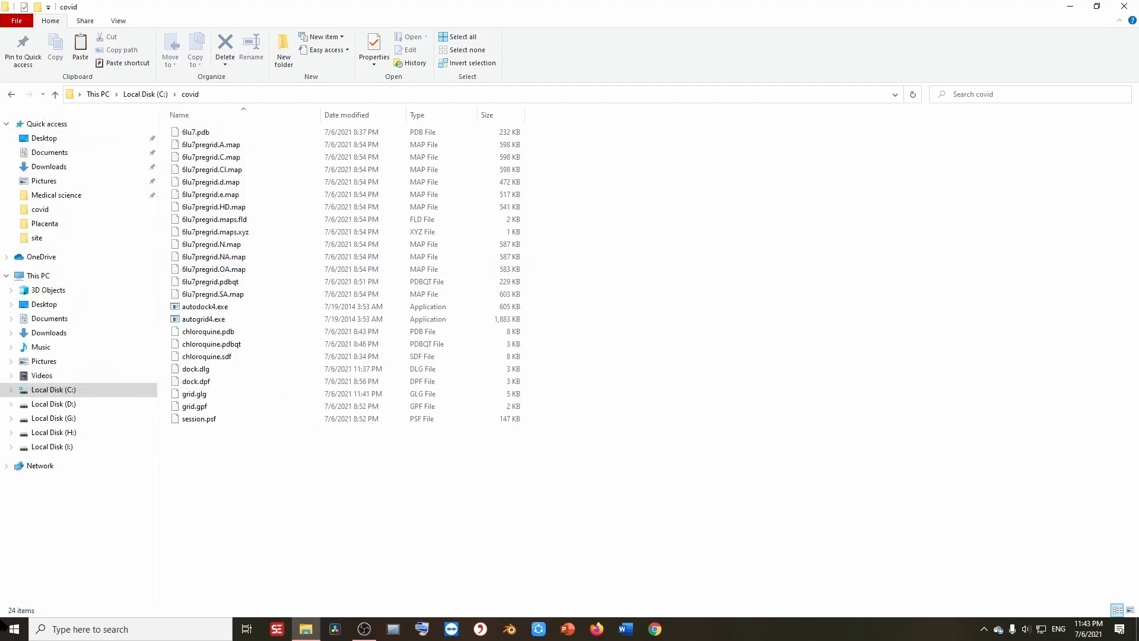
Search Windows for "auto" and open the file location of the AutoDockTools-1.5.6 shortcut
left_click(15, 628)
type("auto")
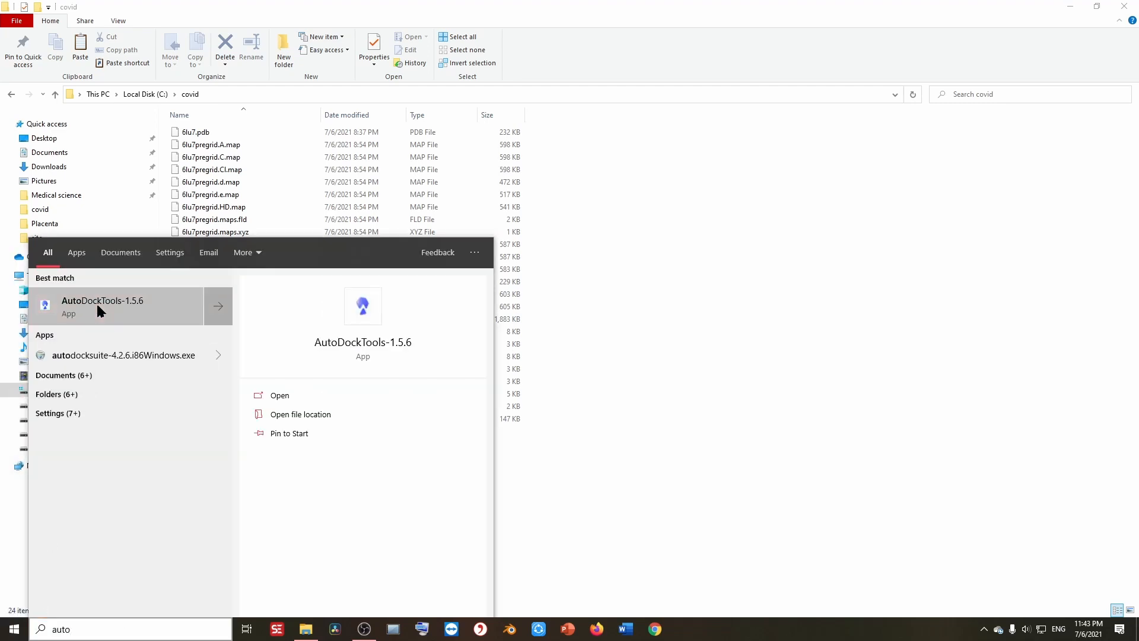
right_click(98, 307)
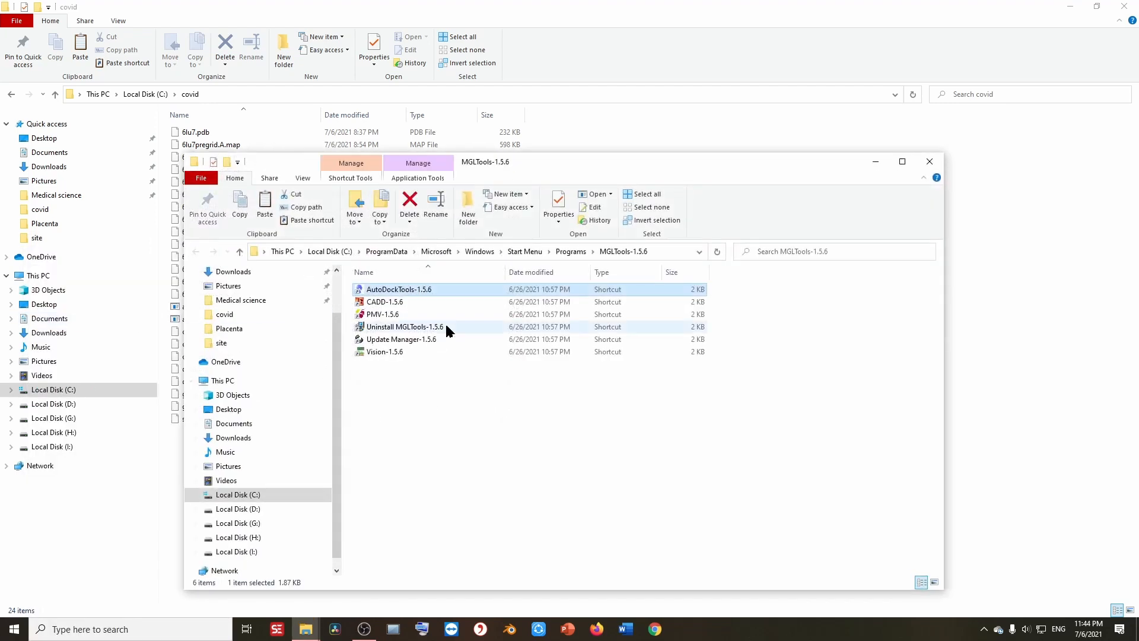
Run AutoDockTools-1.5.6 as administrator, skip the registration reminder, and maximize its main window
right_click(403, 290)
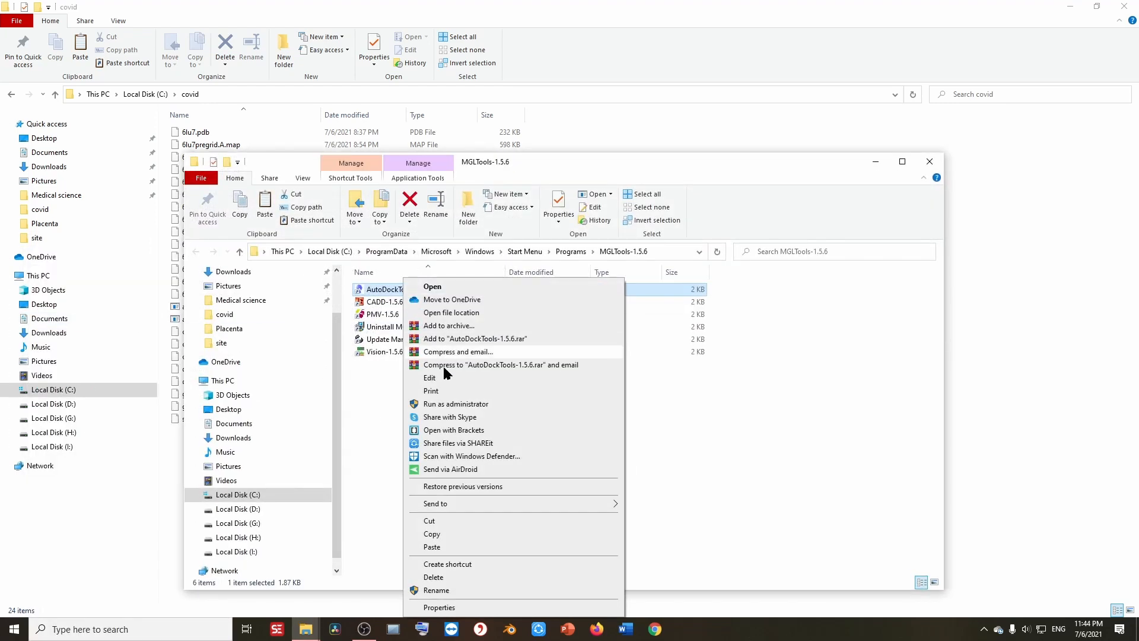
left_click(452, 403)
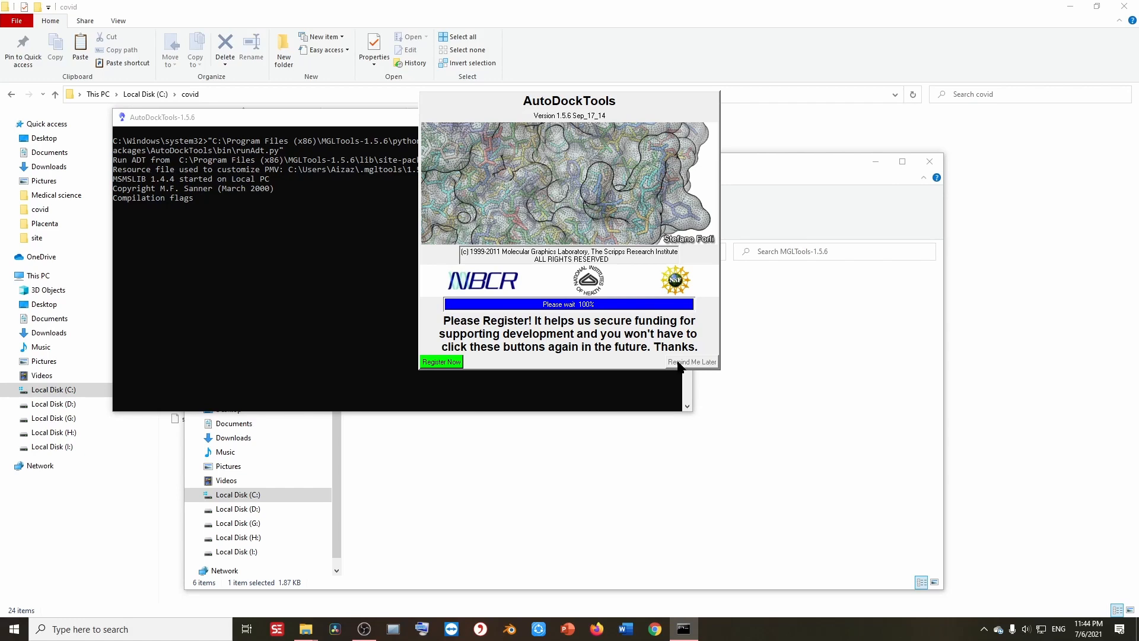
left_click(679, 363)
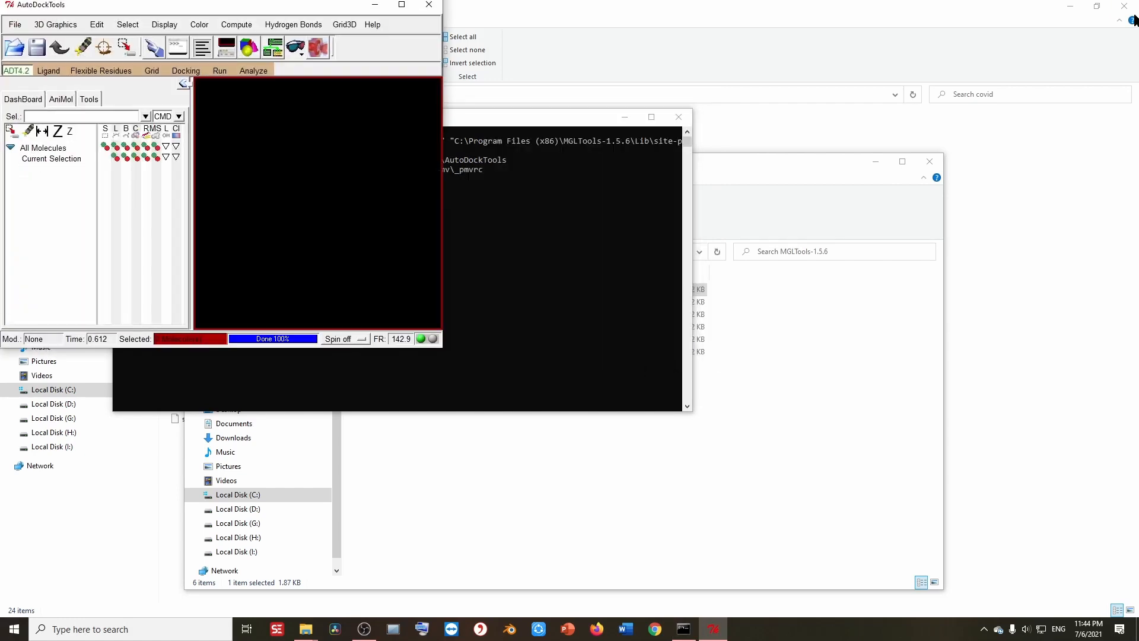
left_click(1124, 6)
double_click(244, 9)
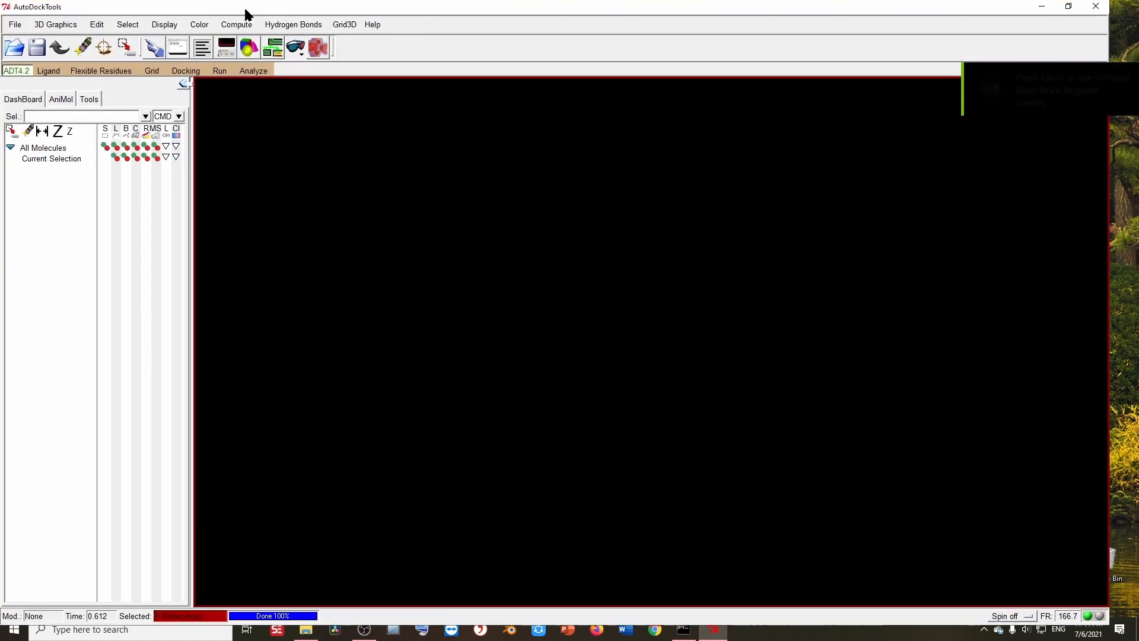
Open the Run AutoGrid settings and browse to the covid folder on drive C for the program path
left_click(217, 70)
left_click(258, 98)
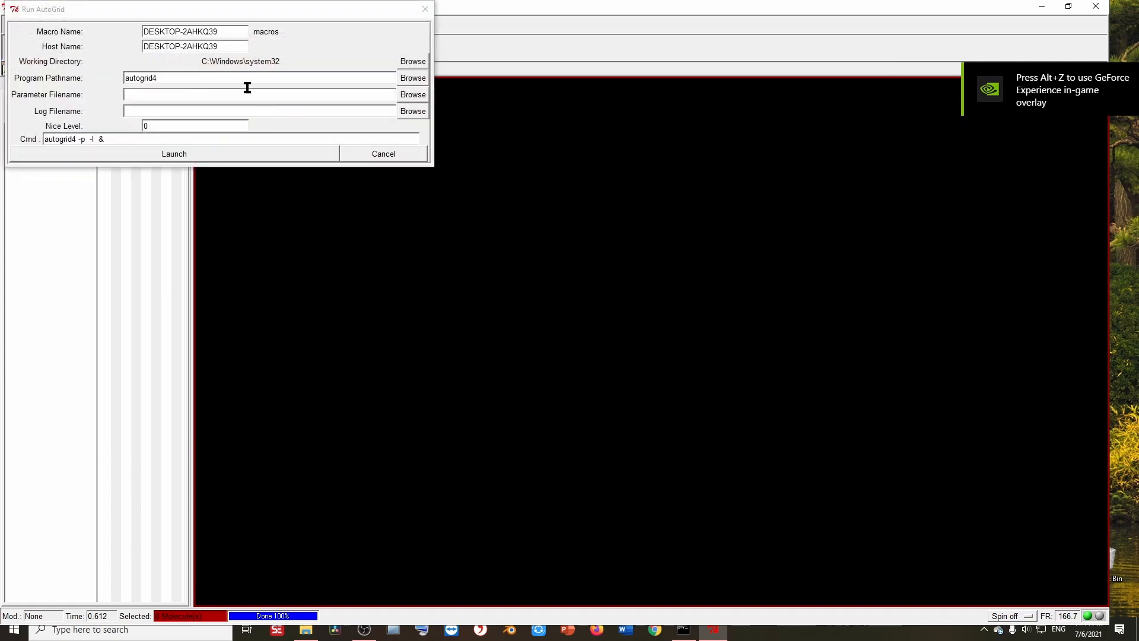
left_click(414, 79)
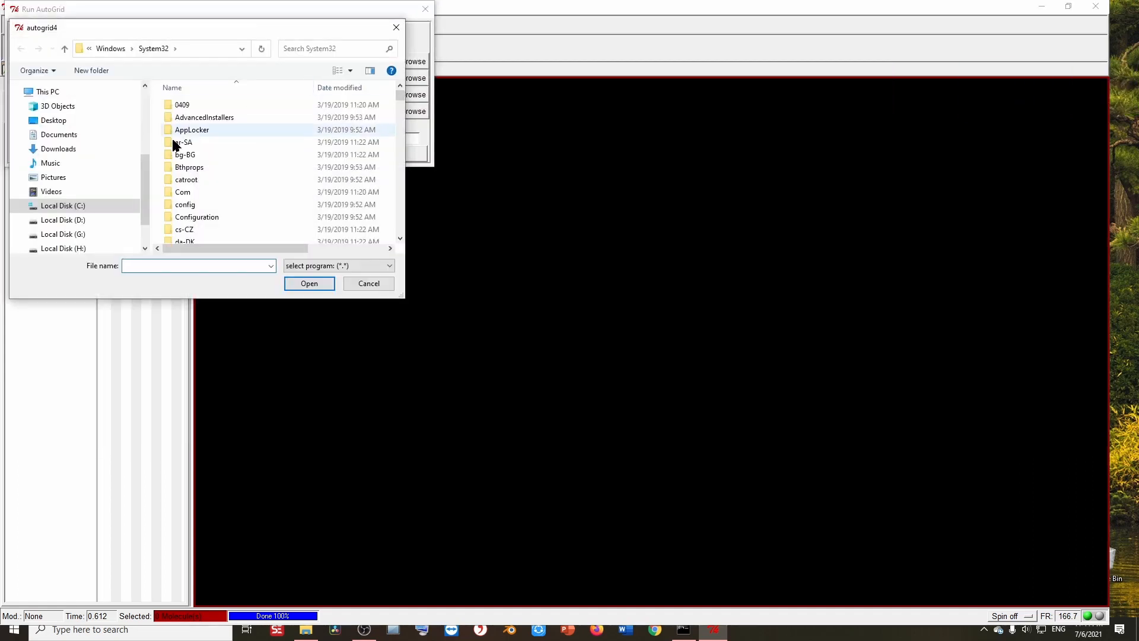
left_click(79, 205)
double_click(219, 168)
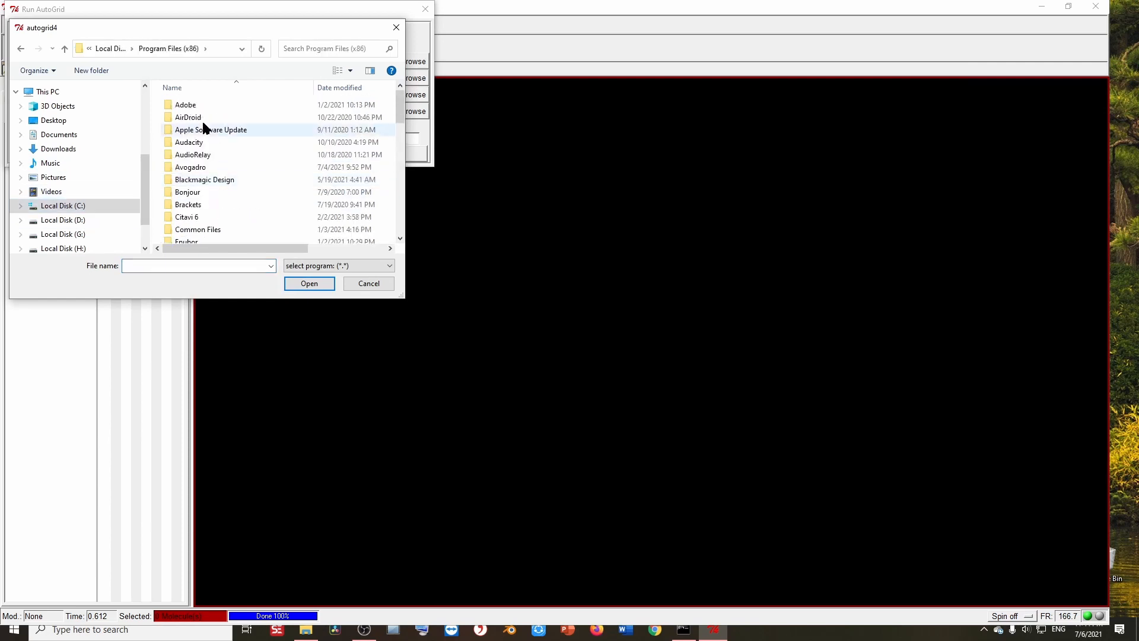
scroll(209, 190, "down", 12)
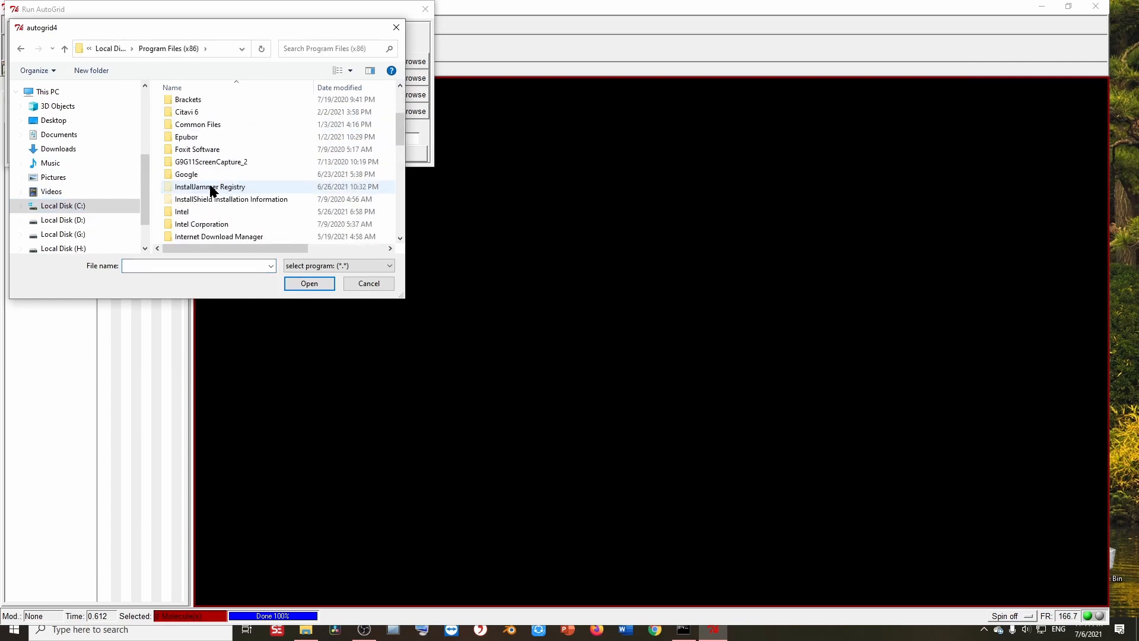
left_click(66, 208)
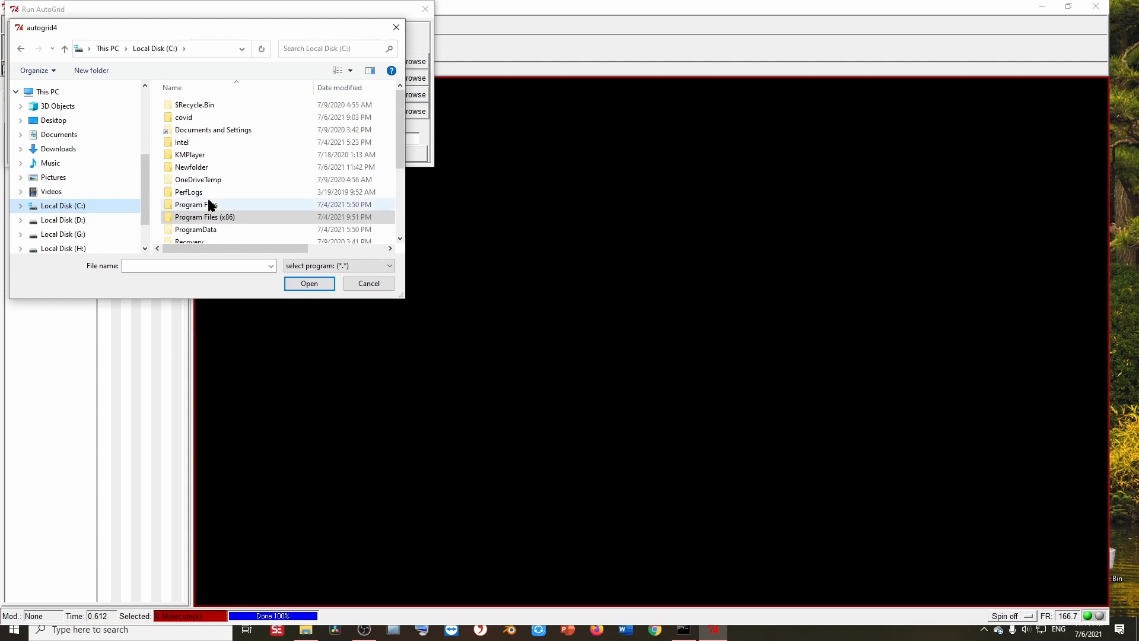
scroll(207, 198, "down", 3)
scroll(193, 145, "up", 3)
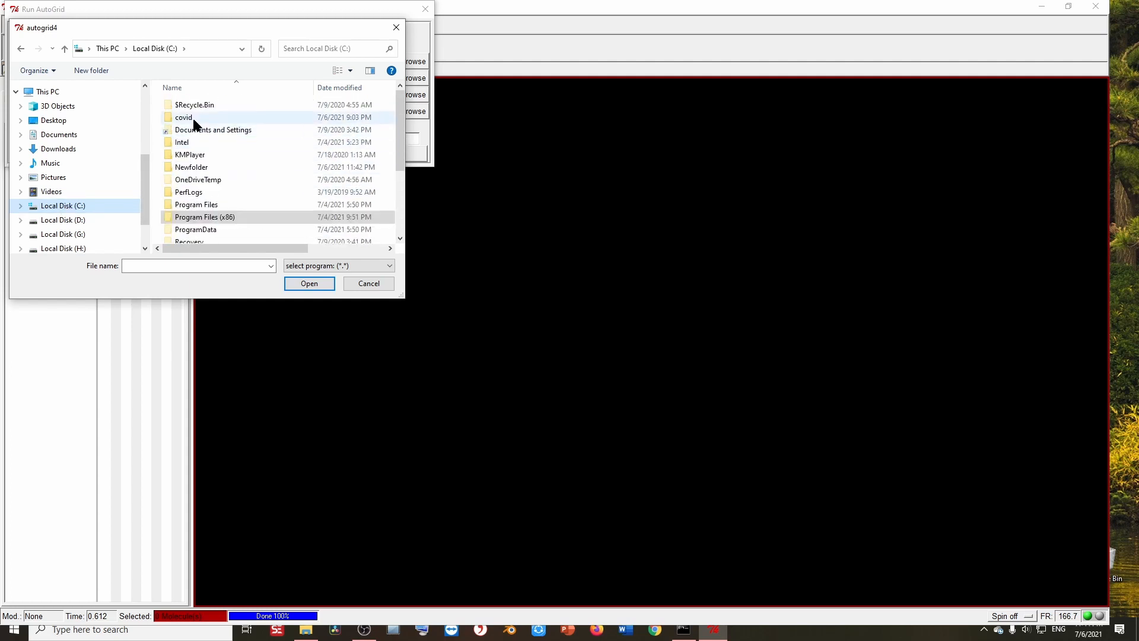
left_click(193, 120)
double_click(193, 118)
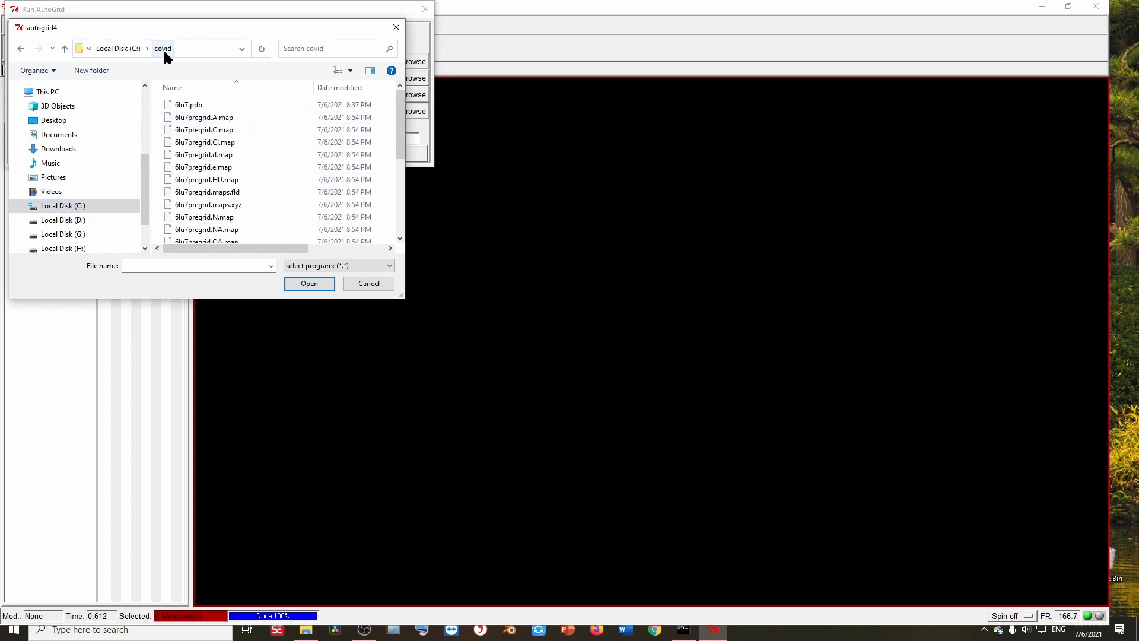
Choose autogrid4.exe in the covid folder as the AutoGrid program
left_click(169, 49)
left_click(201, 143)
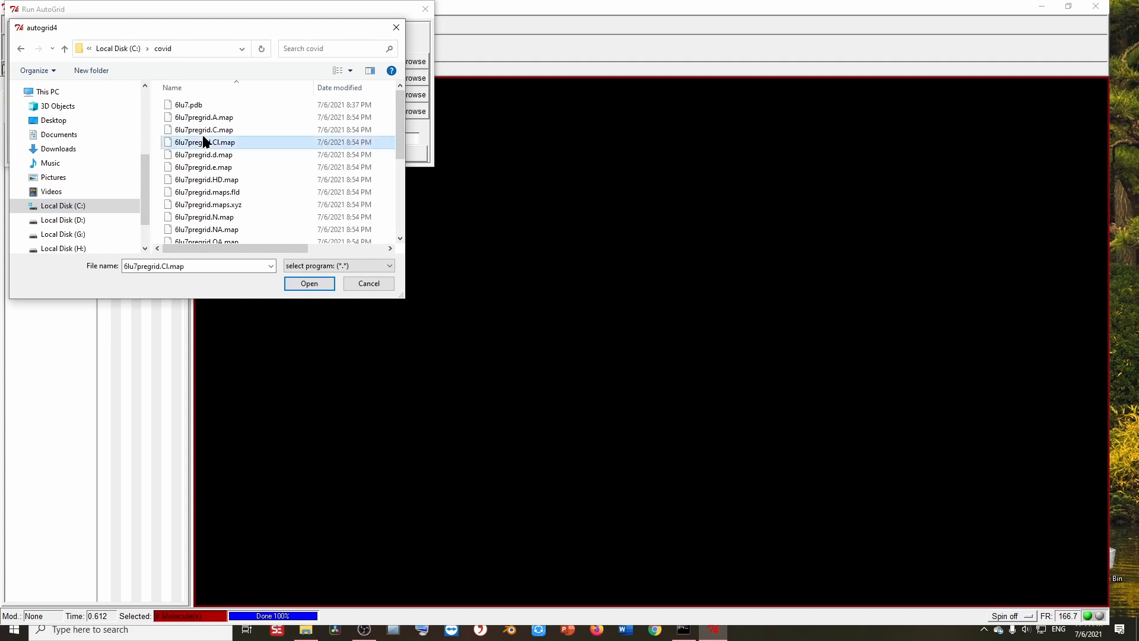
scroll(209, 230, "down", 2)
left_click(207, 224)
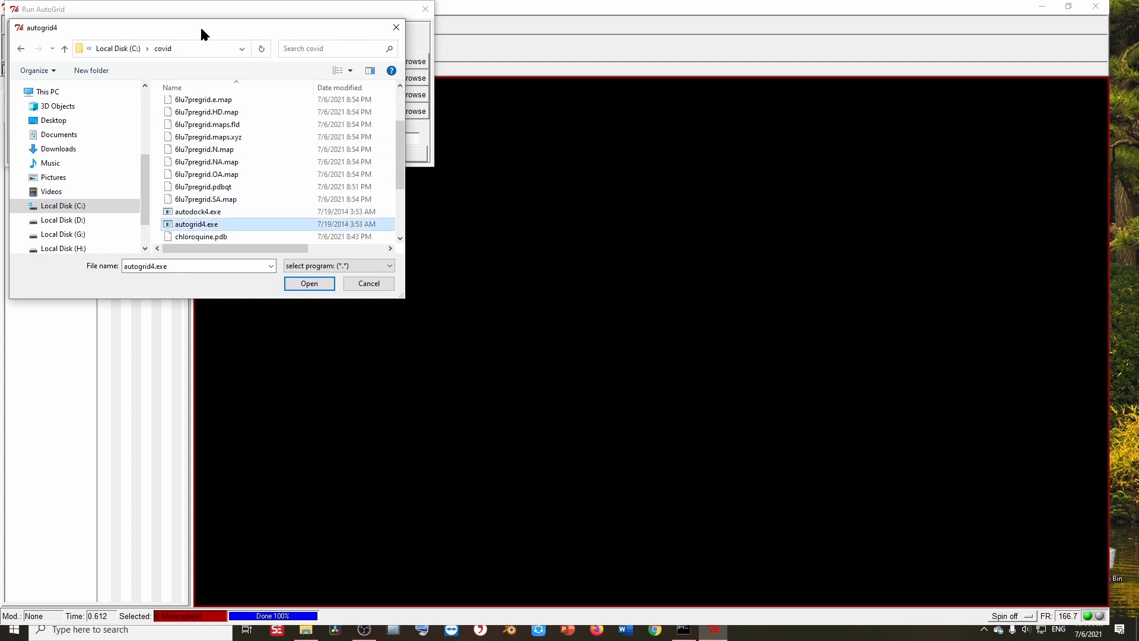
left_click_drag(201, 27, 380, 52)
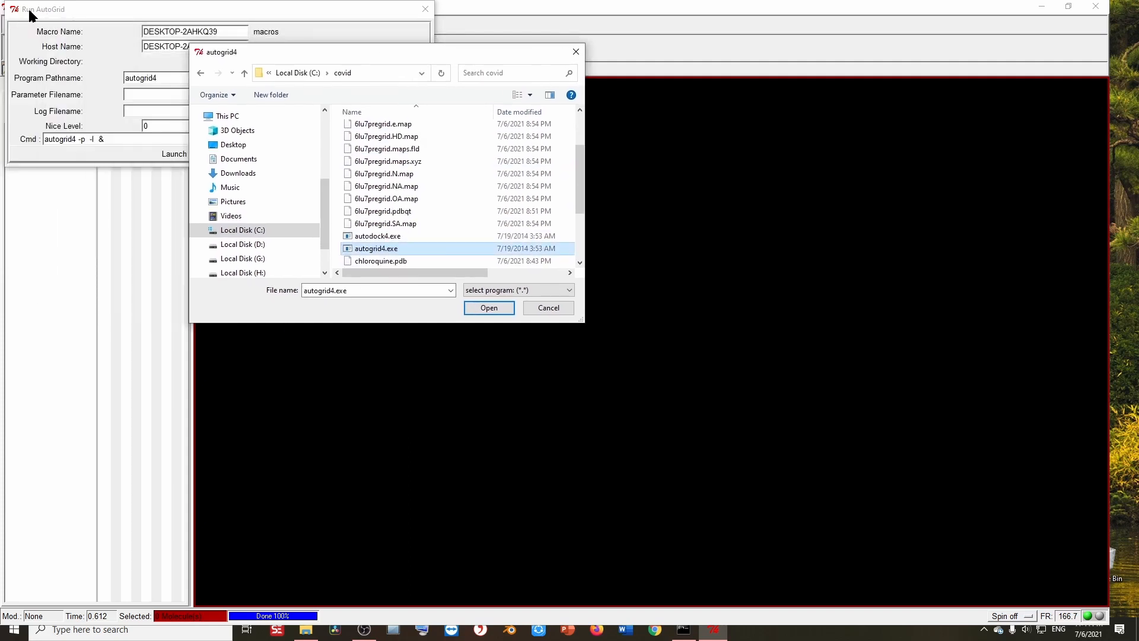
double_click(386, 249)
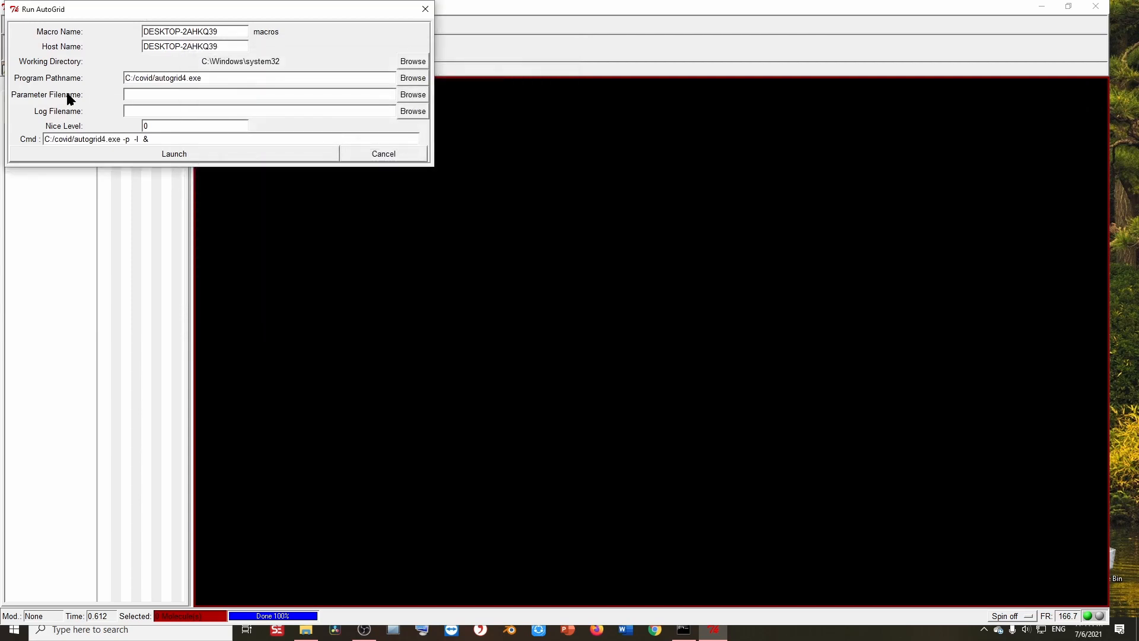
Browse to the covid folder on drive C for the AutoGrid parameter file
left_click(415, 96)
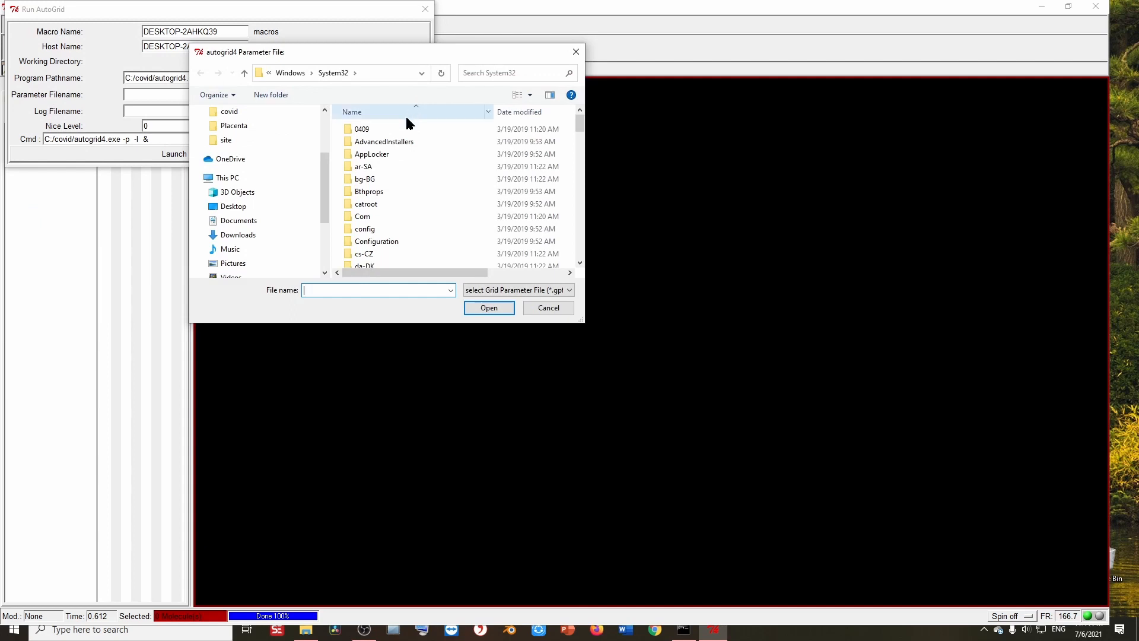
left_click_drag(328, 188, 310, 224)
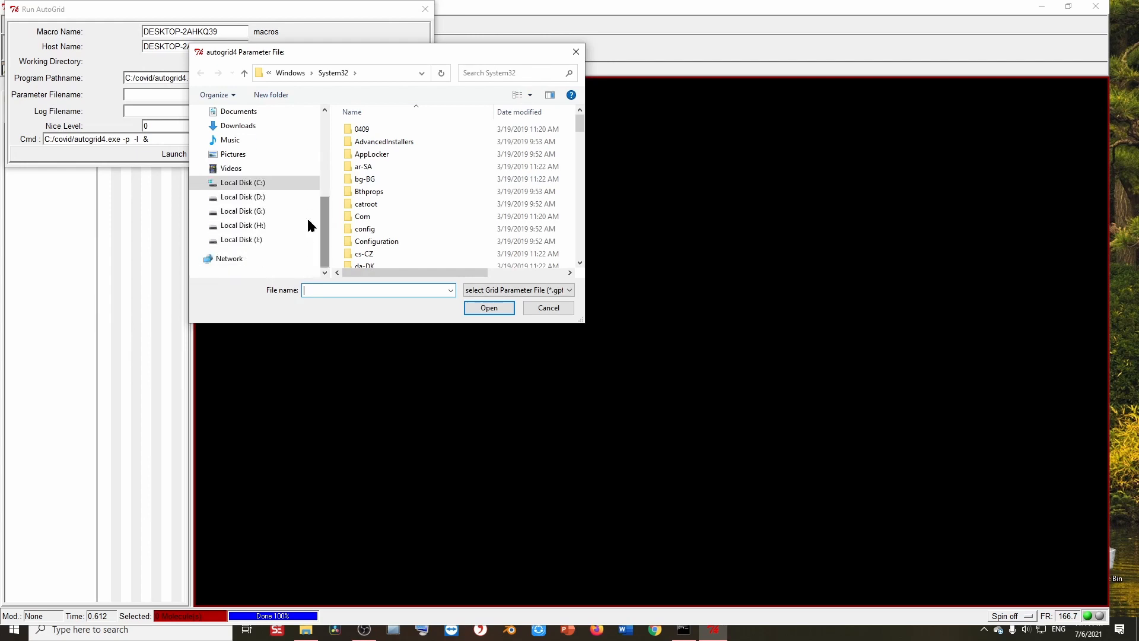
left_click(229, 183)
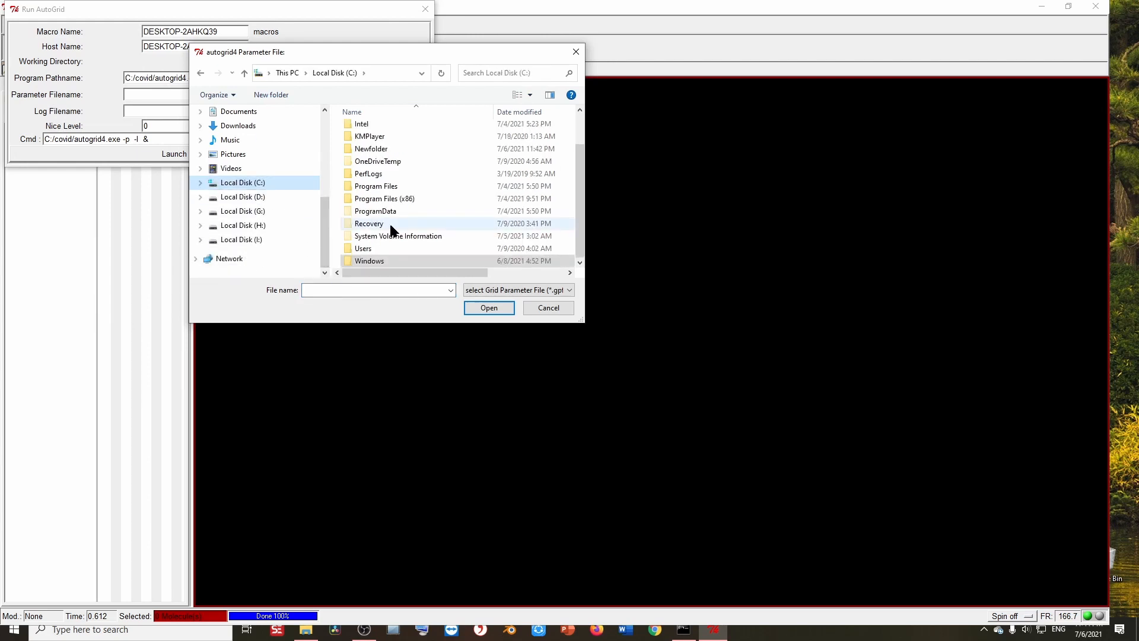
scroll(375, 139, "up", 1)
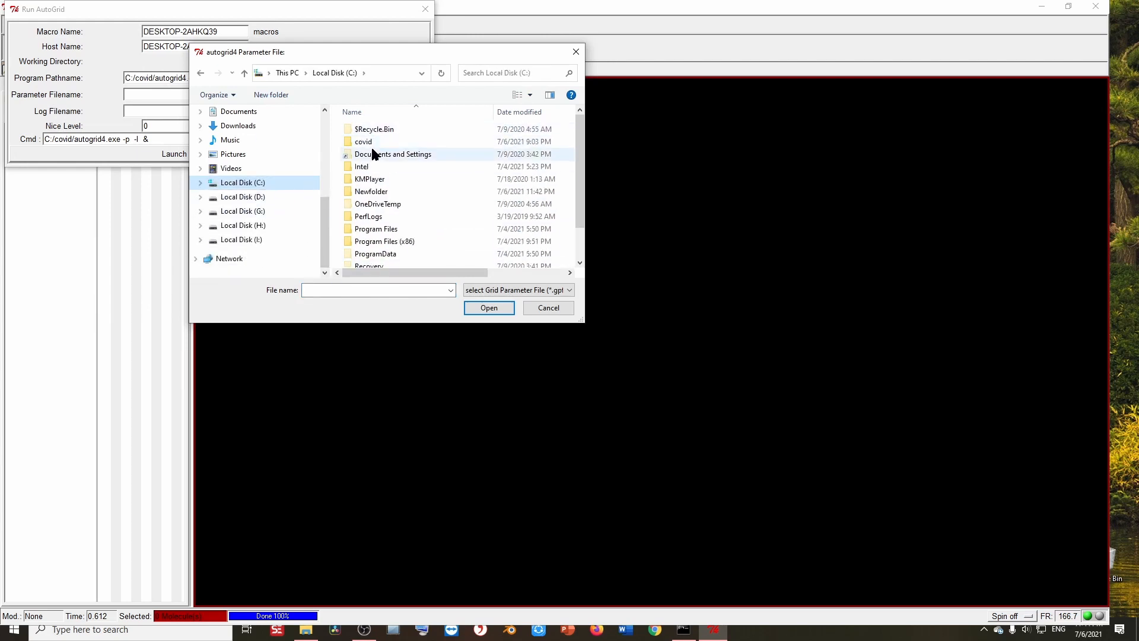
double_click(371, 139)
Rename the parameter file grid.gpf to "g rid.gpf" in the file selection dialog
left_click(368, 130)
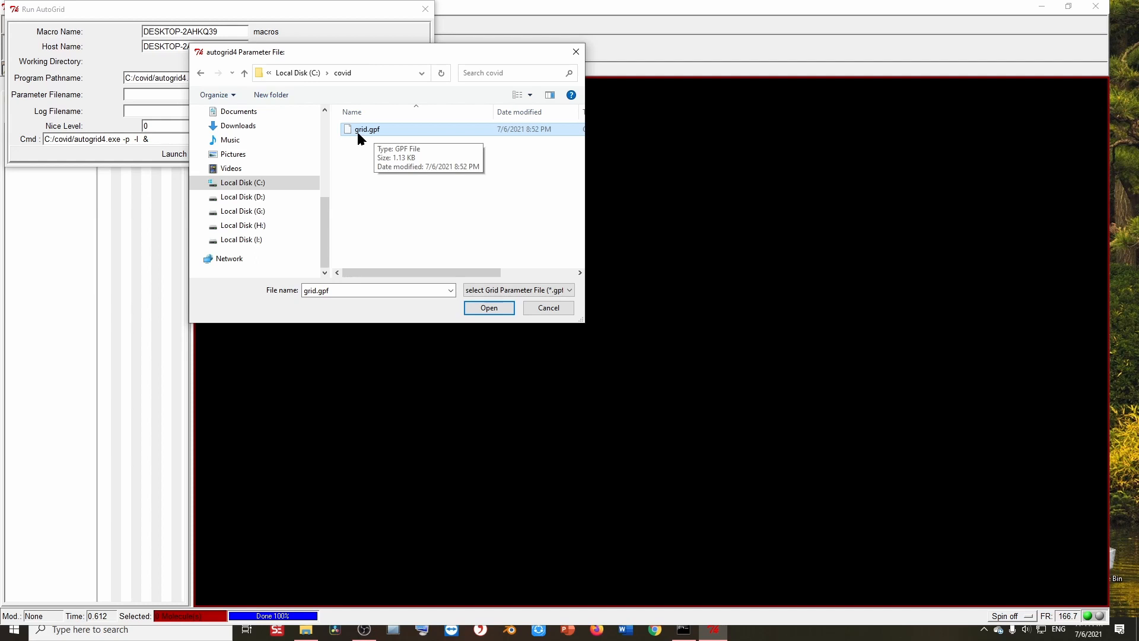
right_click(358, 131)
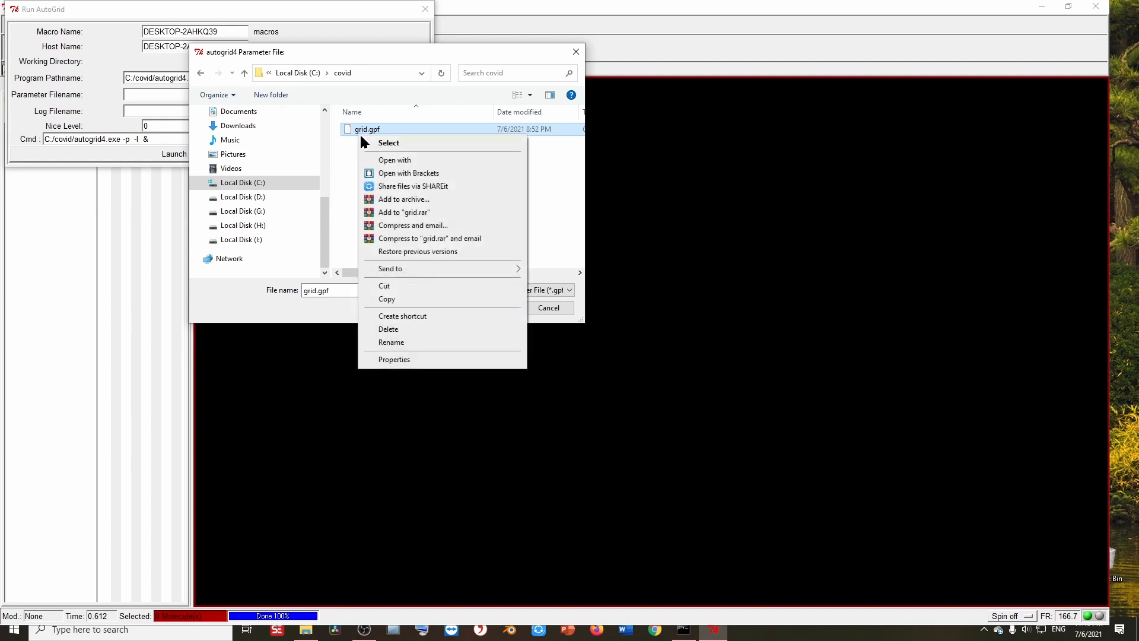
left_click(412, 343)
key("Left")
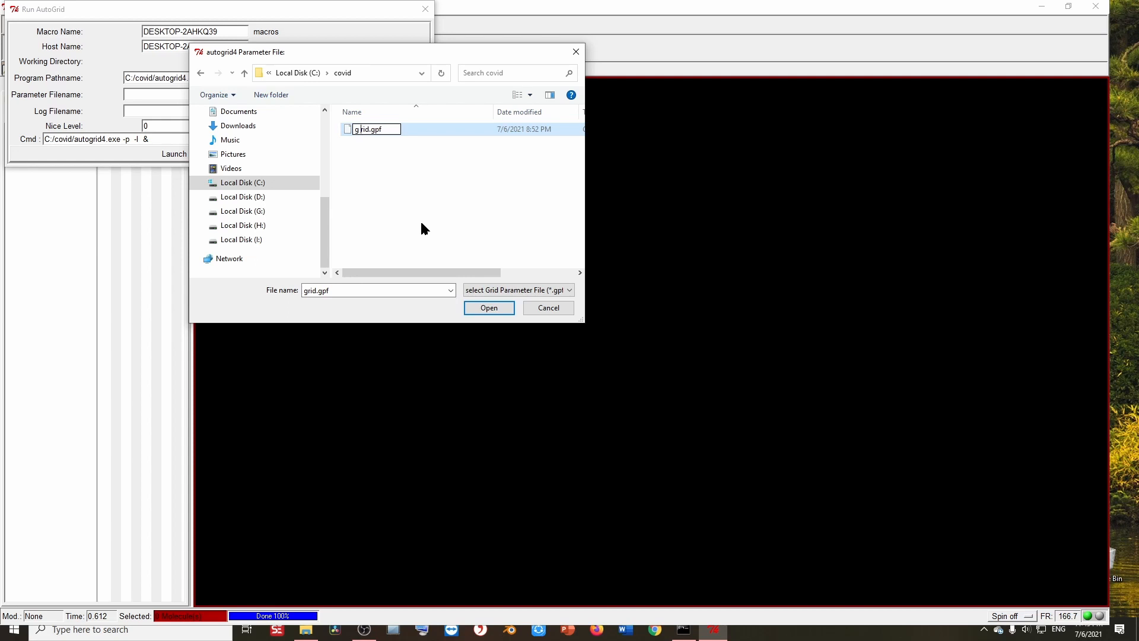
key("Return")
Rename "g rid.gpf" back to grid.gpf so the file name contains no space
left_click(371, 130)
right_click(370, 129)
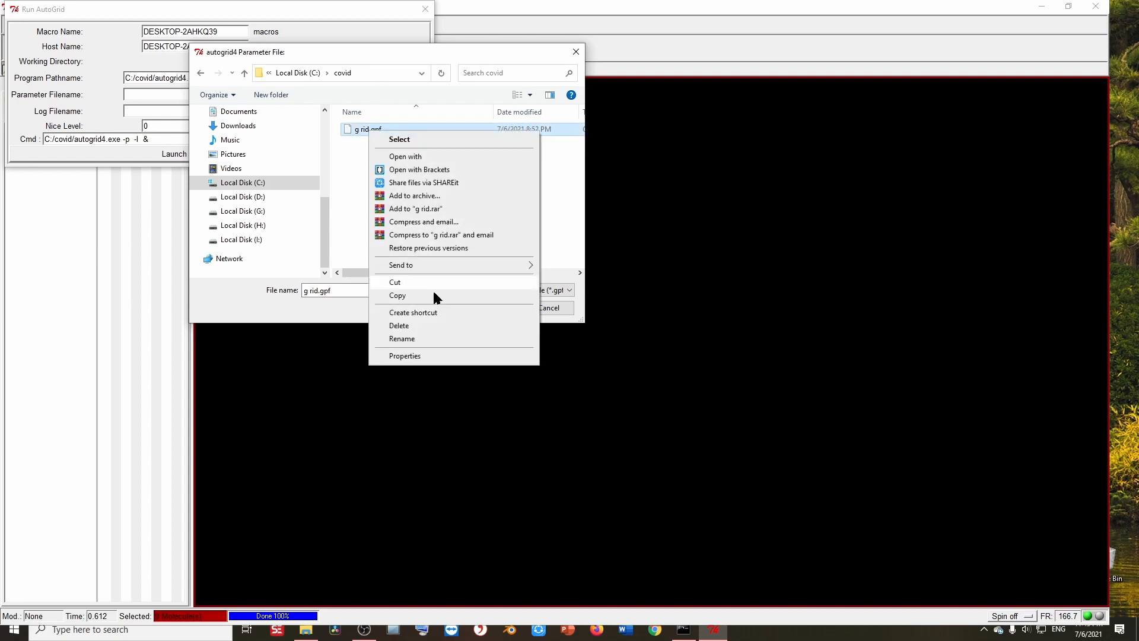
left_click(431, 338)
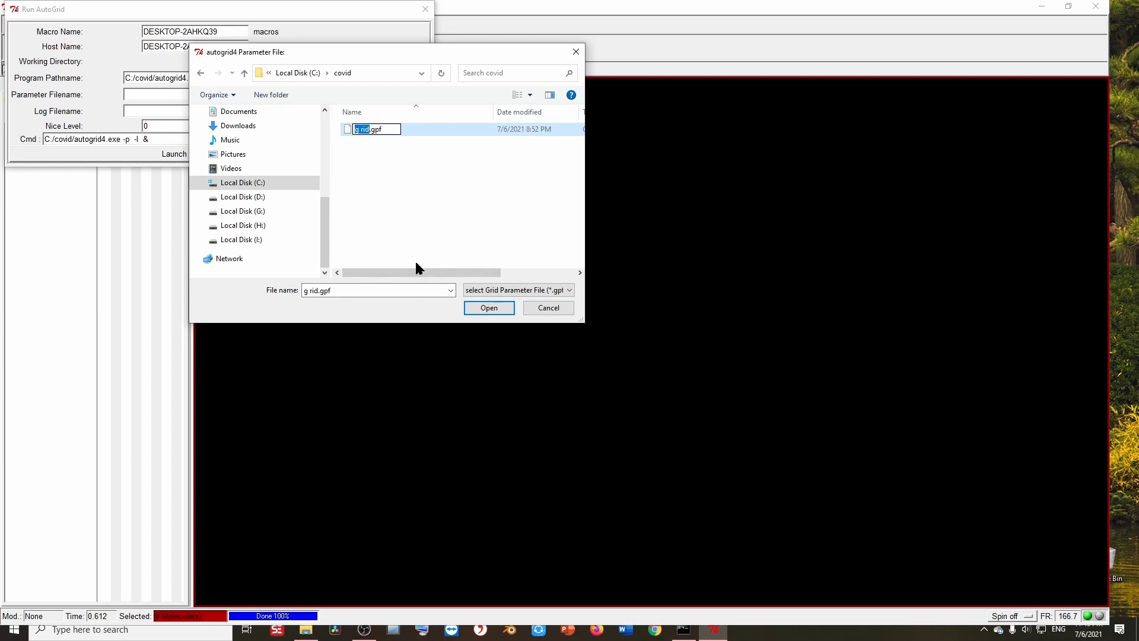
key("Left")
key("Right")
key("Delete")
left_click(426, 222)
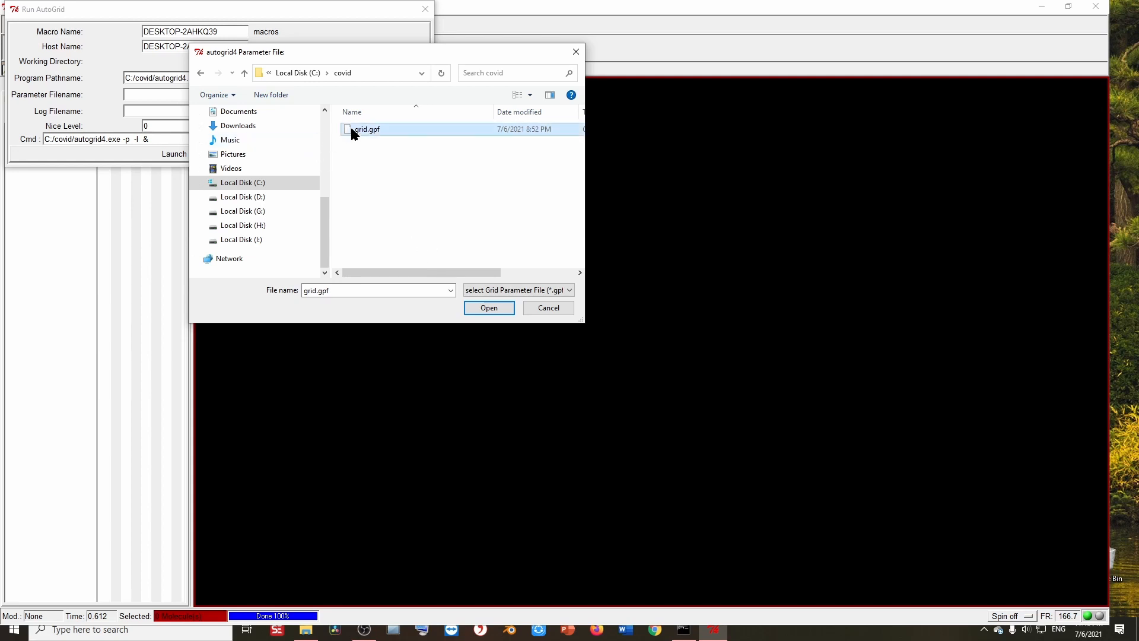
Launch AutoGrid with grid.gpf as the parameter file and check its output in the AutoDockTools console
double_click(351, 130)
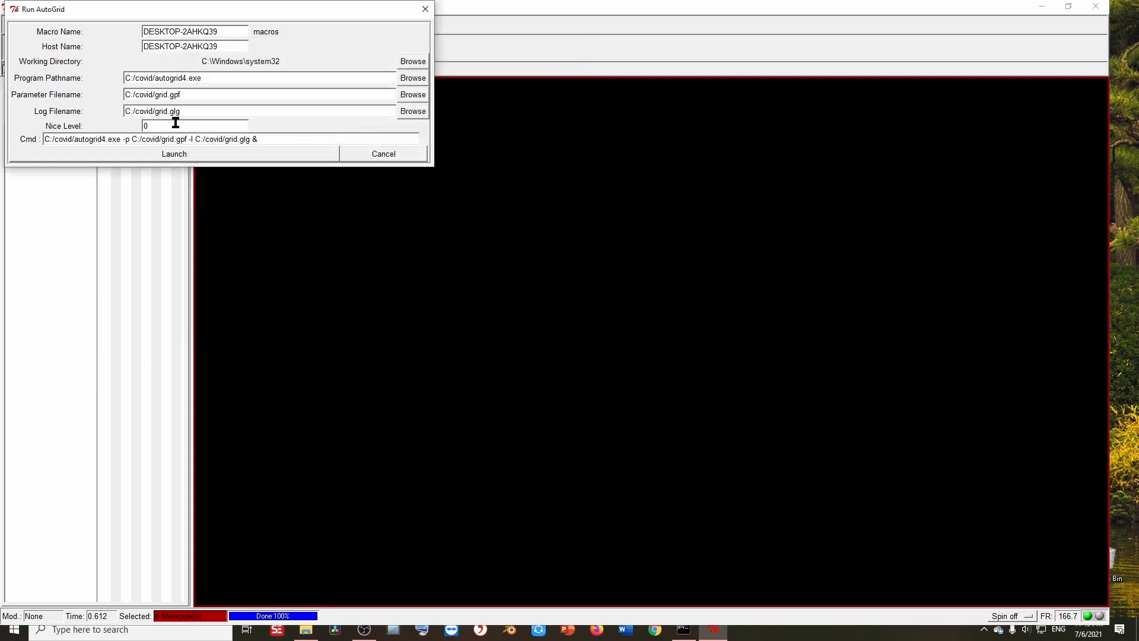
left_click(171, 155)
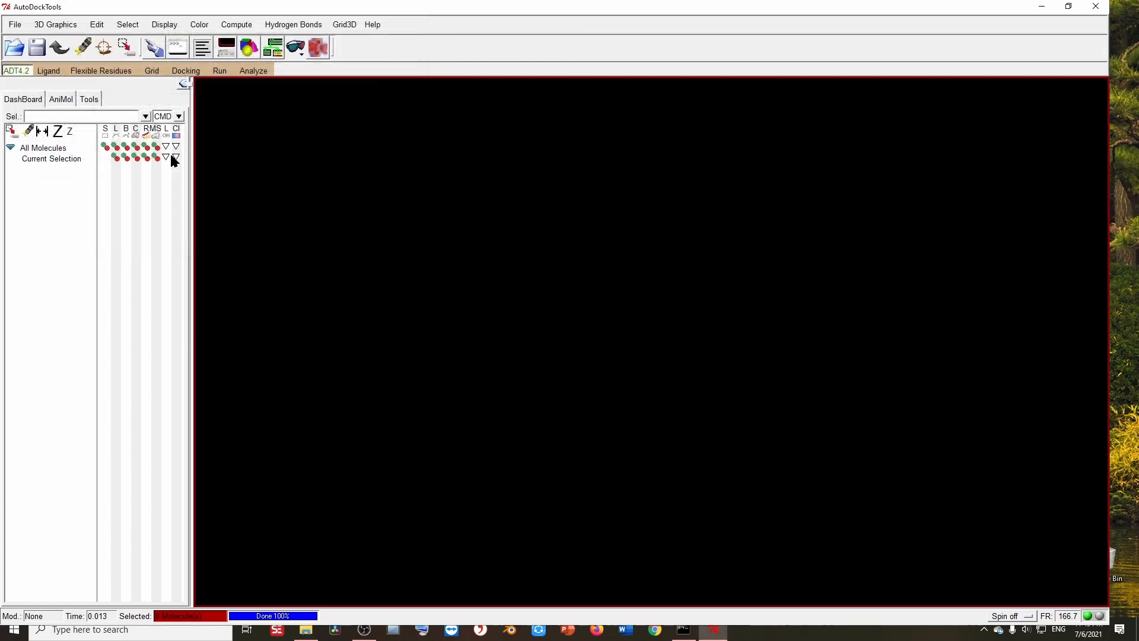
left_click(676, 633)
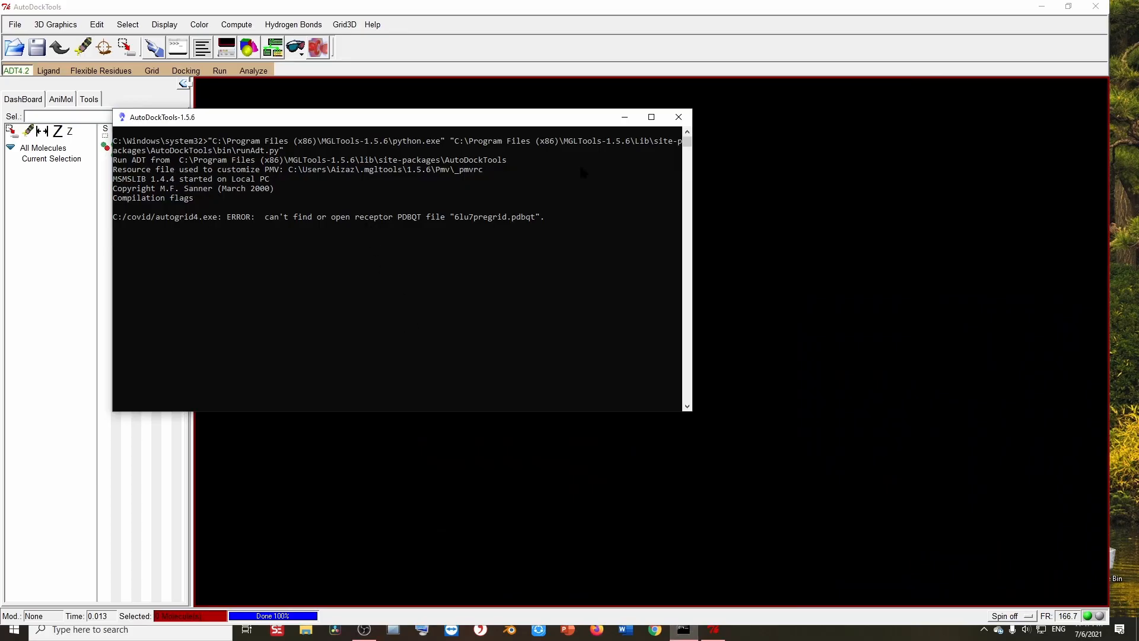
left_click(199, 7)
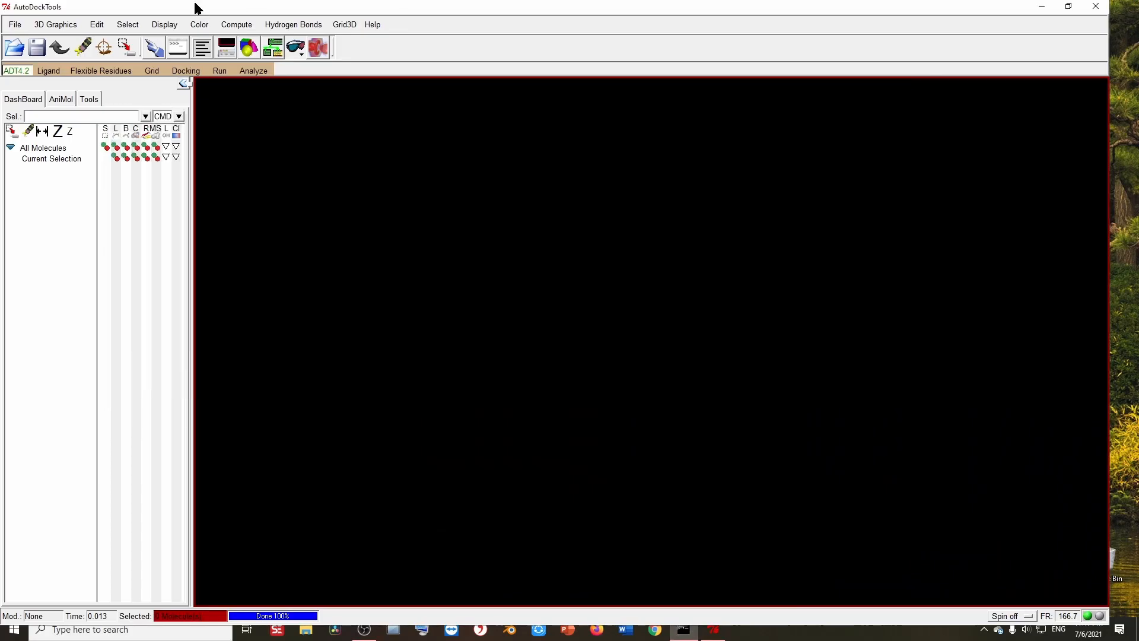
Open the AutoDockTools user preferences showing the general settings
left_click(18, 28)
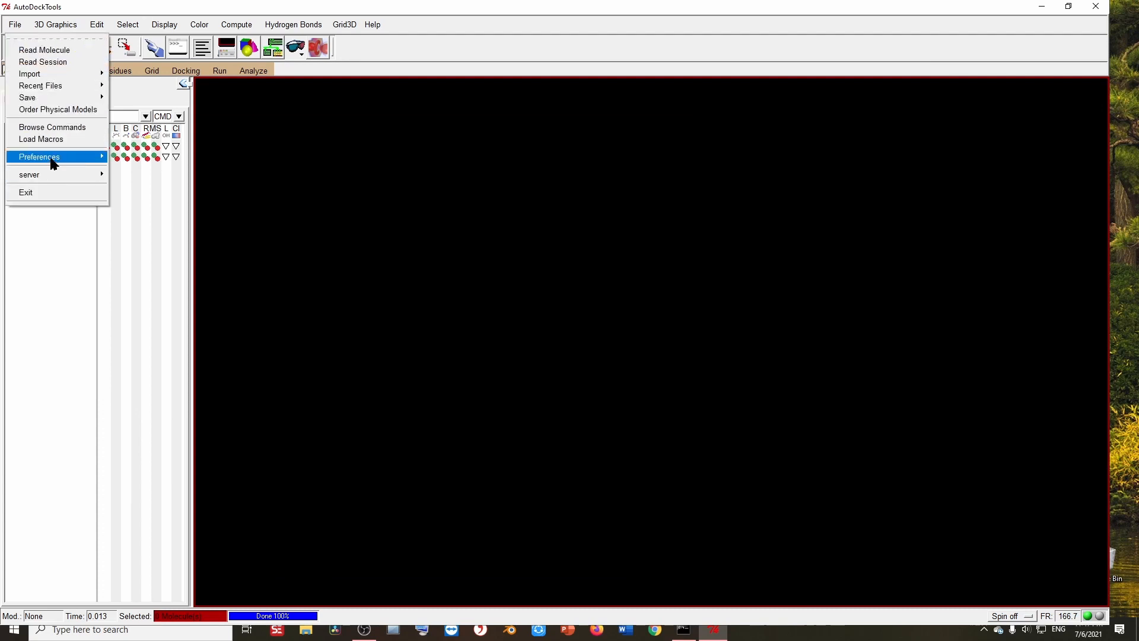
mouse_move(51, 158)
left_click(128, 167)
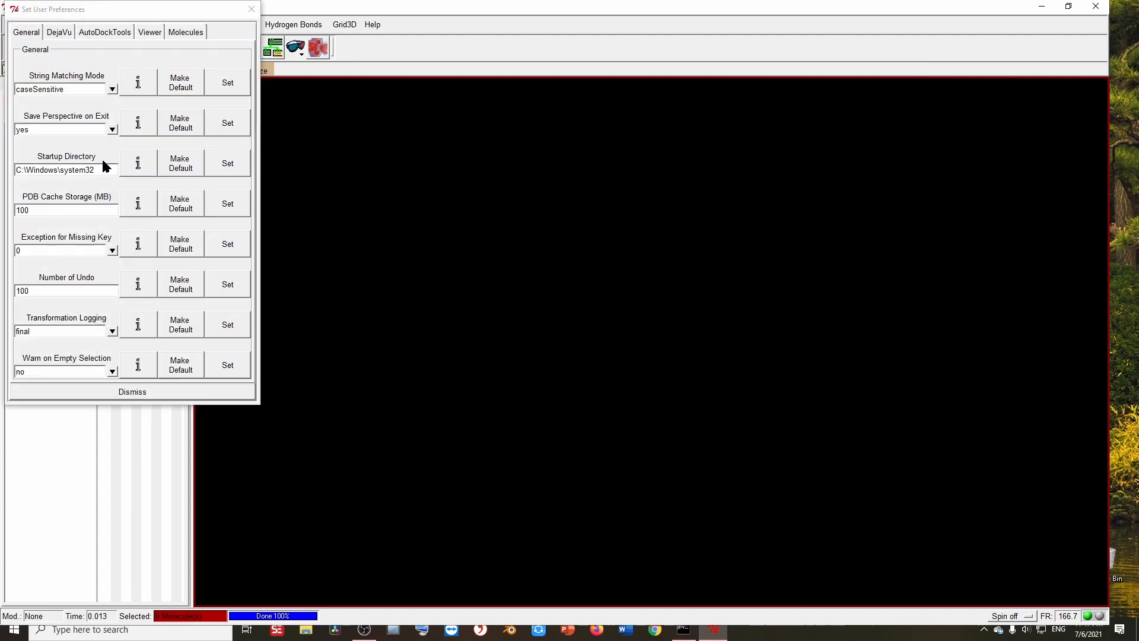
Open the covid folder on drive C in File Explorer and copy its path, C:\covid
left_click(306, 630)
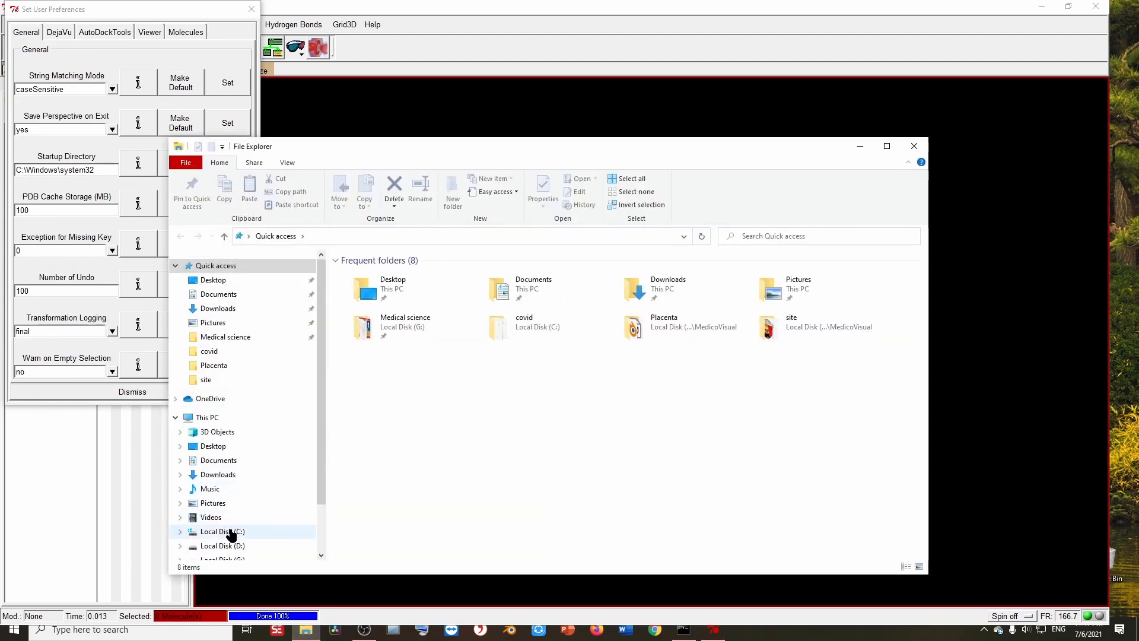
left_click(222, 531)
double_click(367, 287)
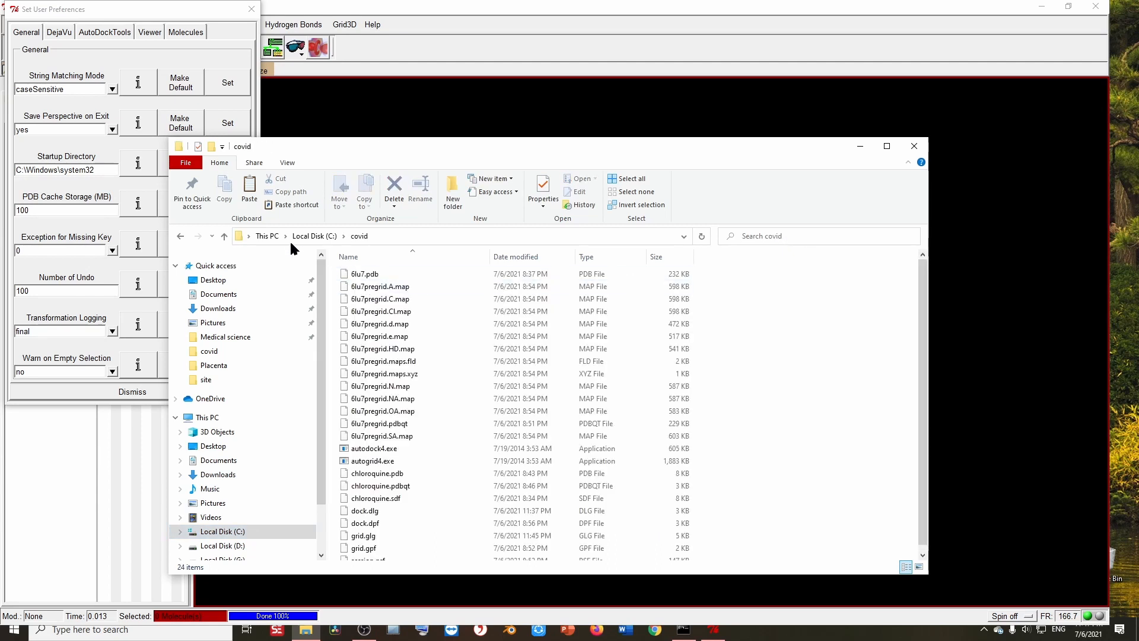
left_click(397, 236)
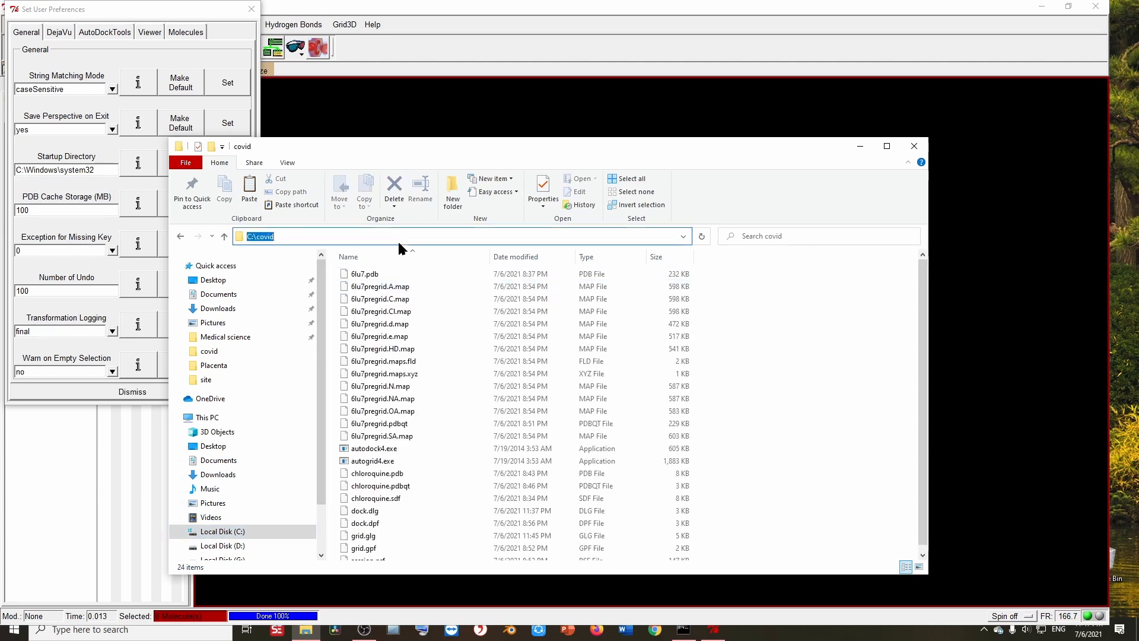
right_click(303, 238)
left_click(315, 275)
Set the startup directory in the user preferences to C:\covid and close the preferences
double_click(75, 171)
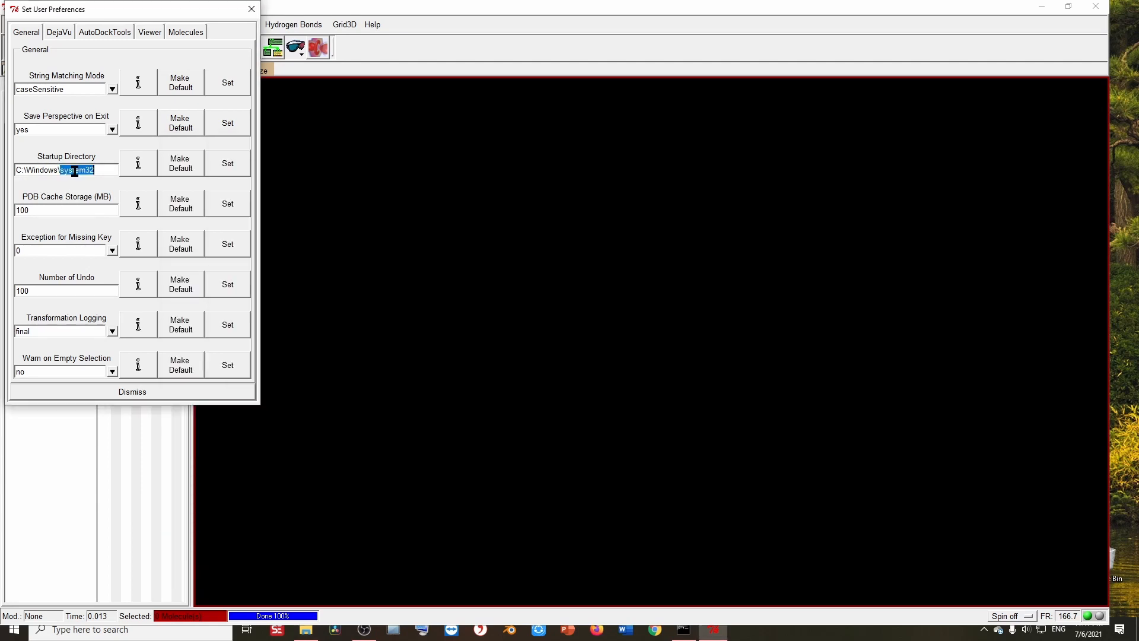
triple_click(74, 170)
key("ctrl+v")
left_click(252, 9)
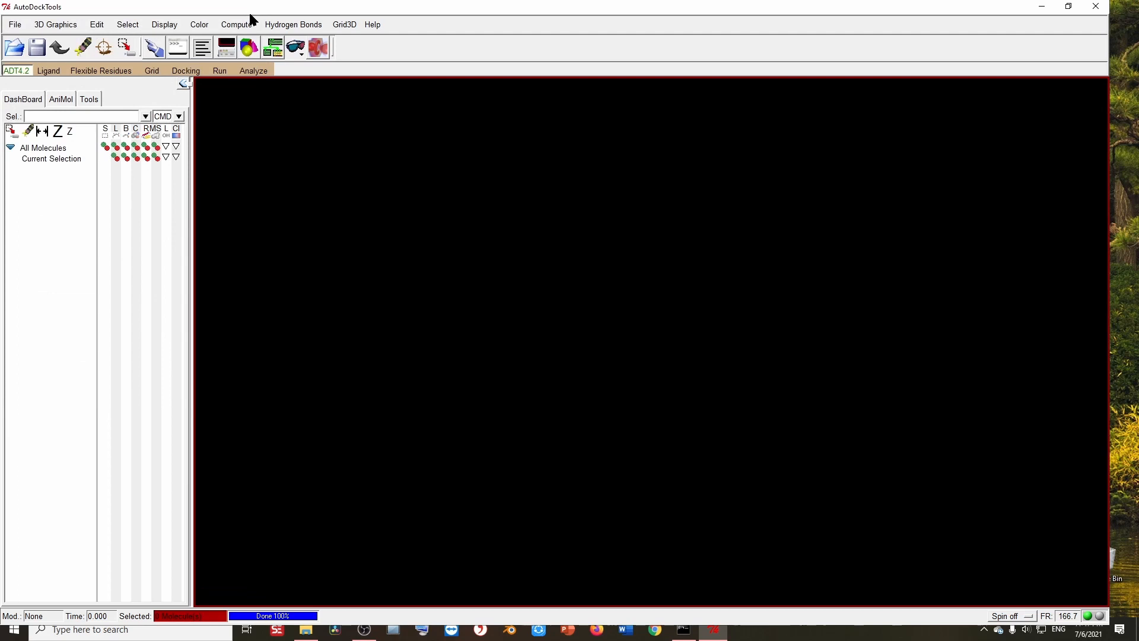
Launch AutoGrid with C:/covid/autogrid4.exe as the program and C:/covid/grid.gpf as the parameter file
left_click(220, 70)
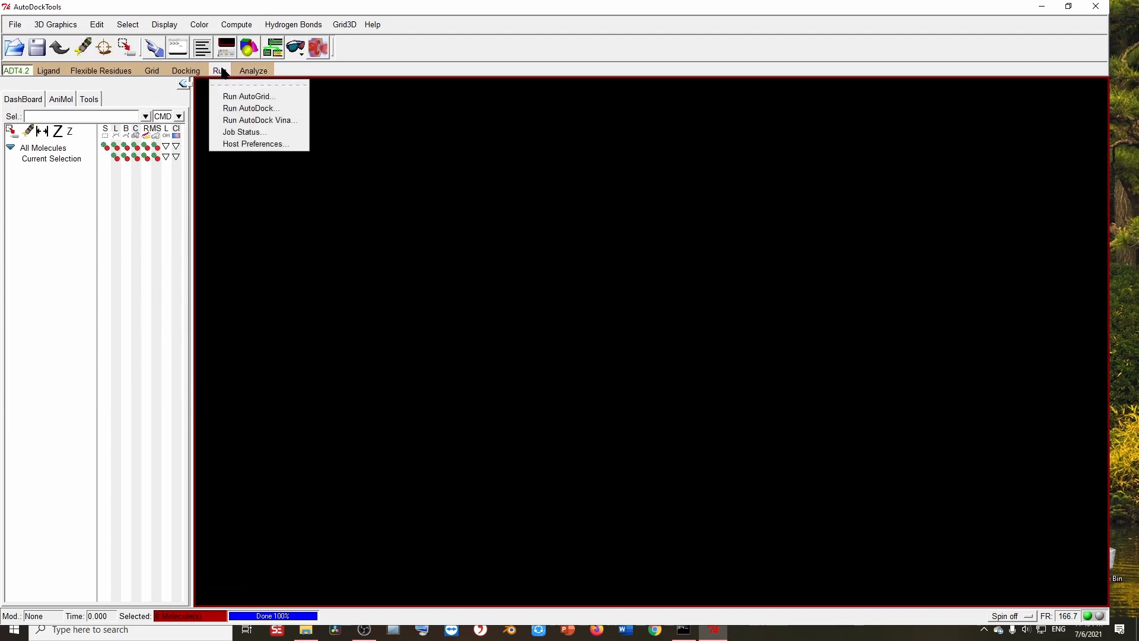
left_click(245, 96)
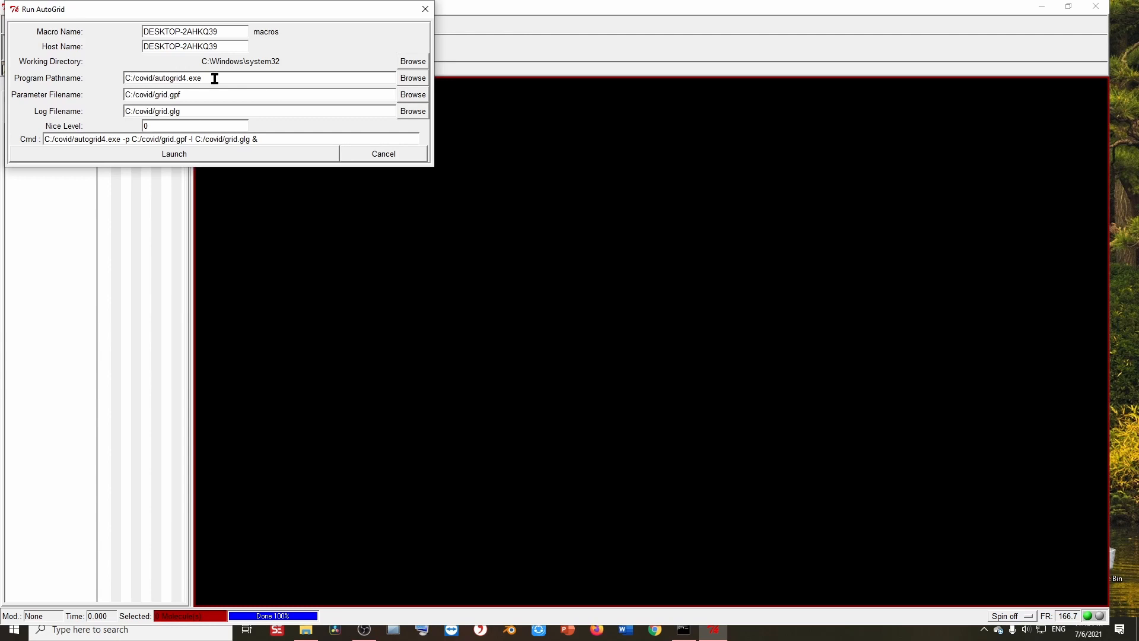
left_click(195, 153)
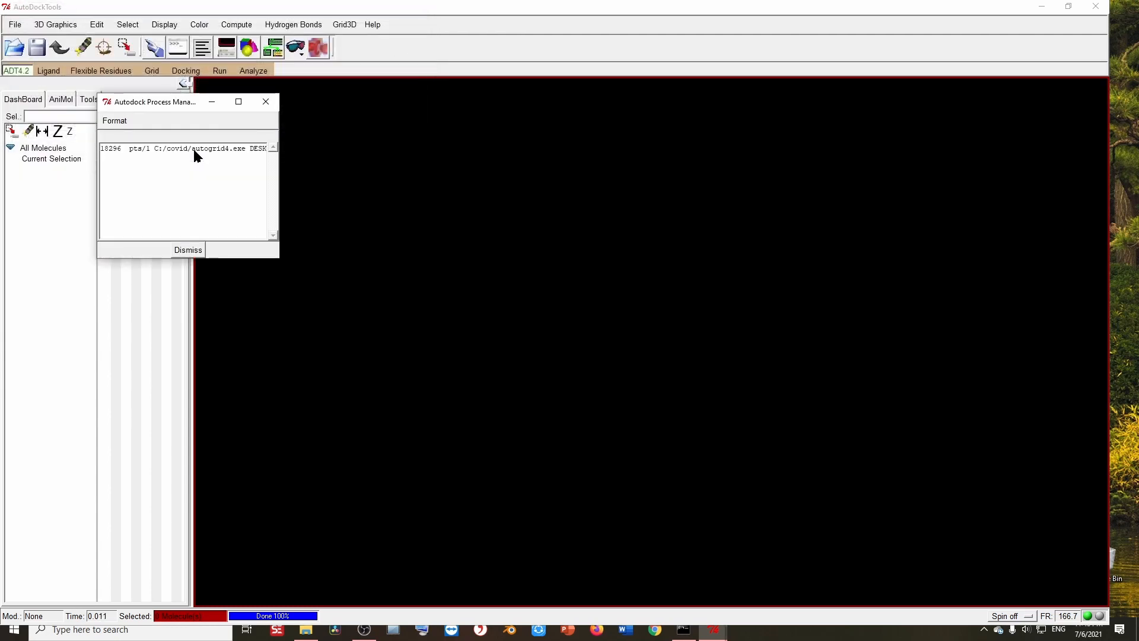
left_click(194, 149)
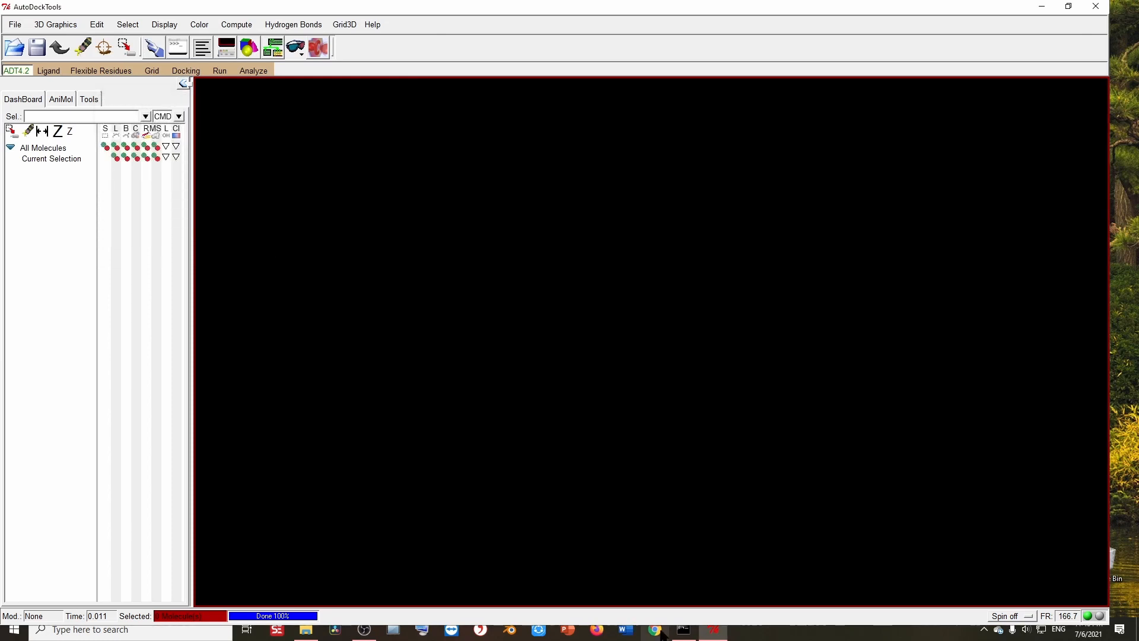
Open the Run AutoDock settings and choose autodock4.exe from the covid folder as the program
left_click(181, 72)
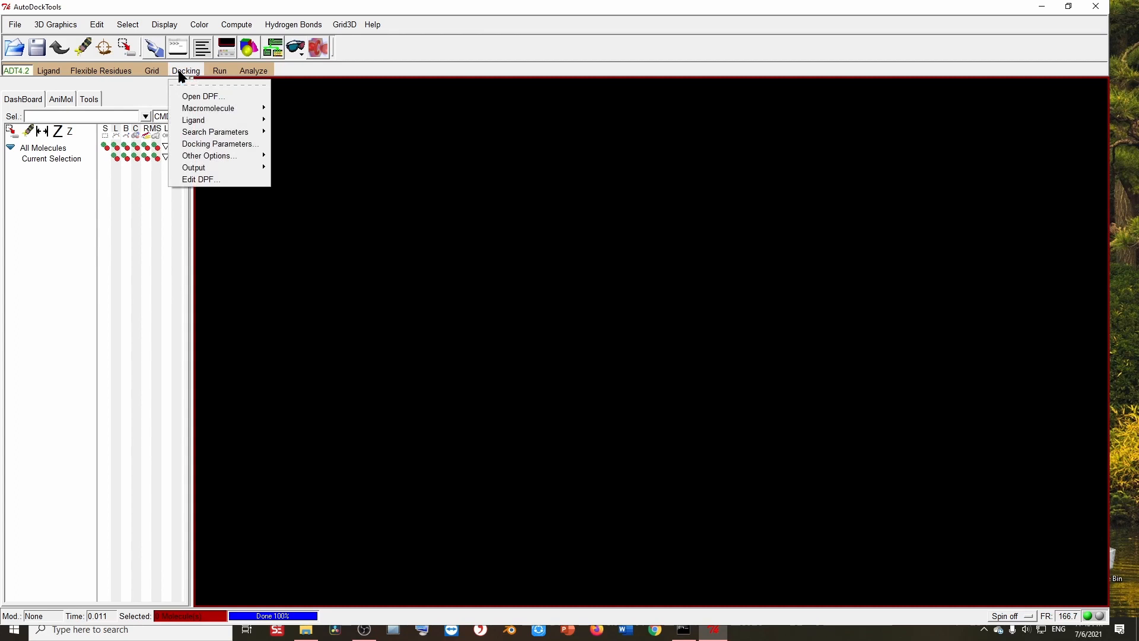
left_click(220, 71)
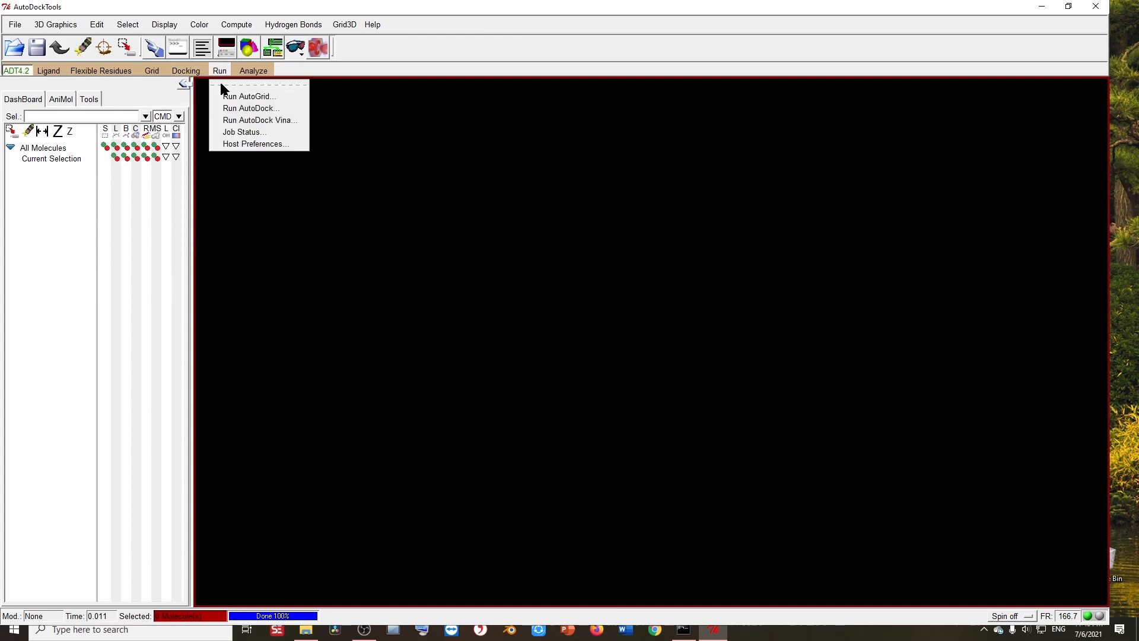
left_click(242, 110)
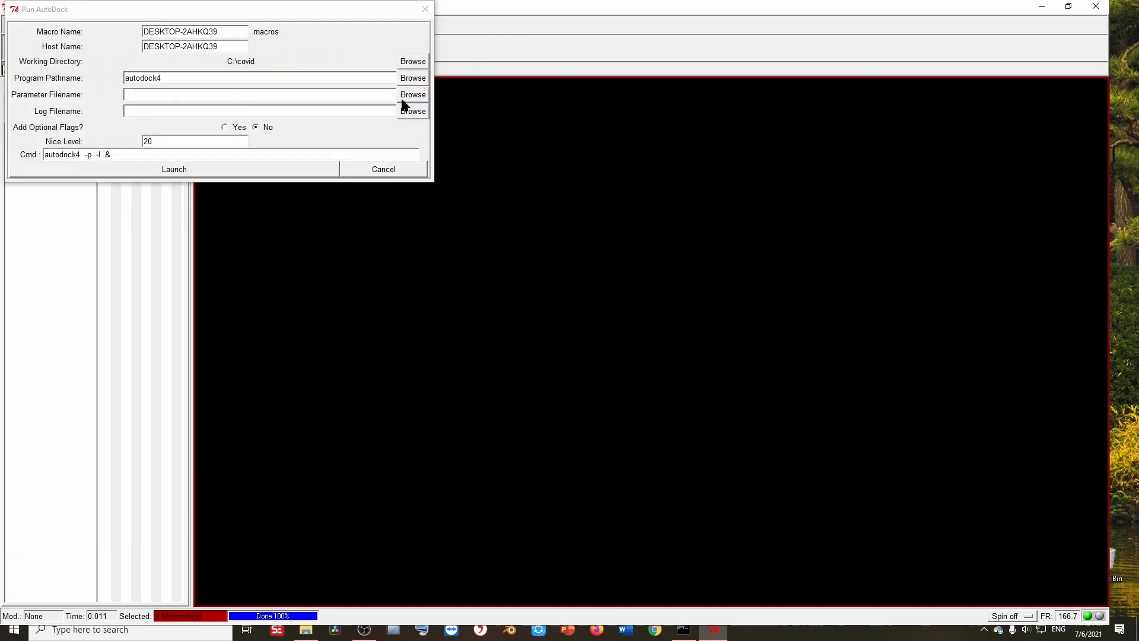
left_click(413, 80)
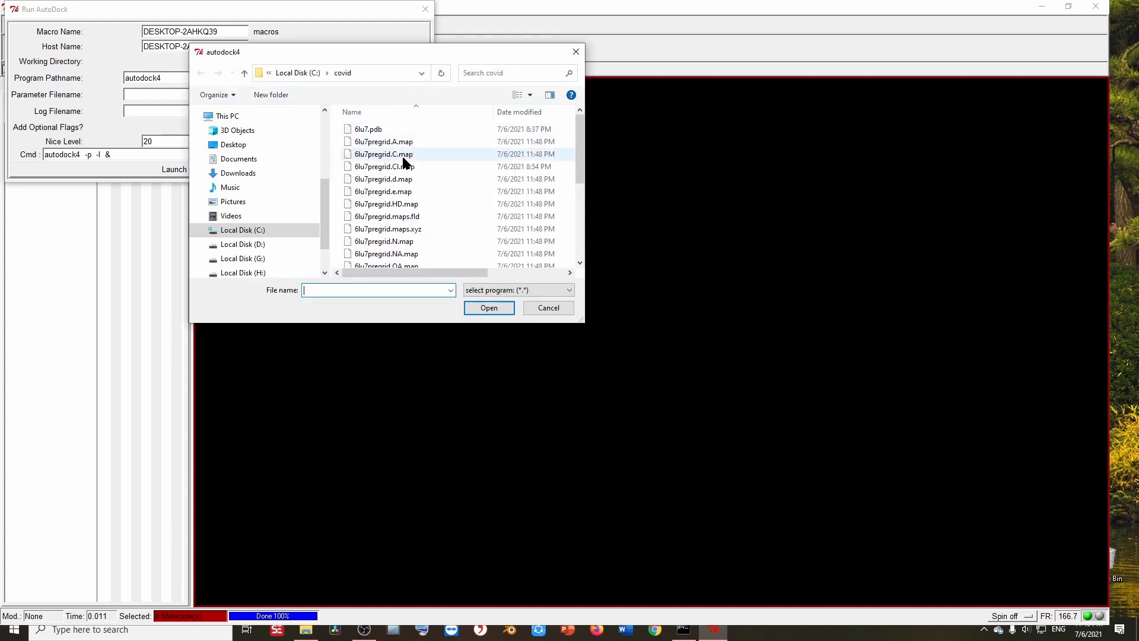
left_click_drag(580, 136, 580, 208)
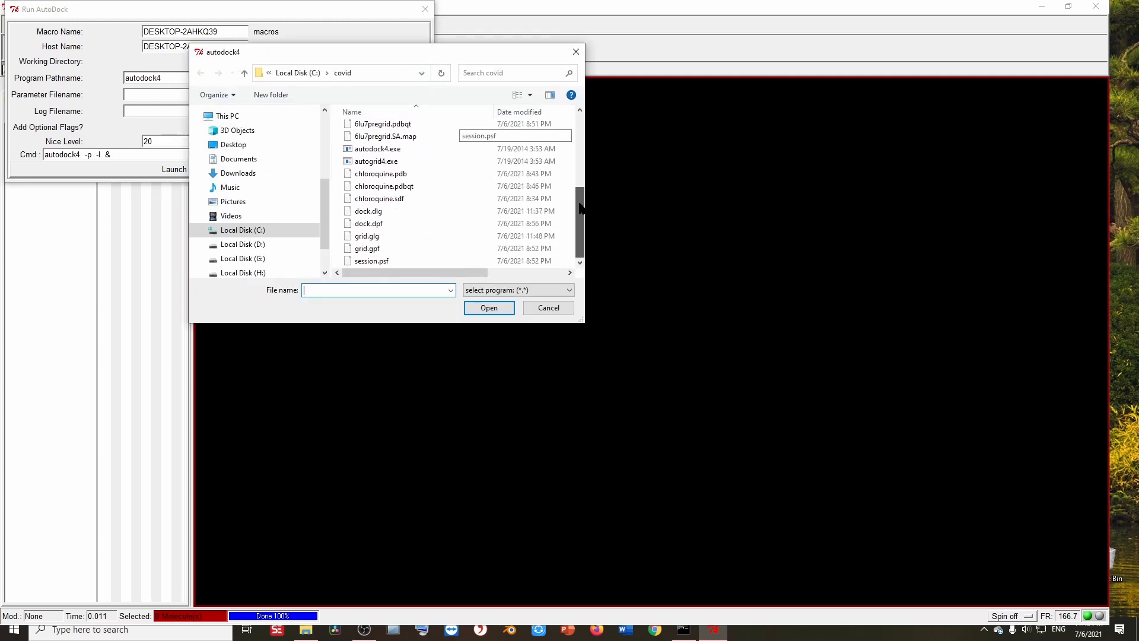
double_click(359, 149)
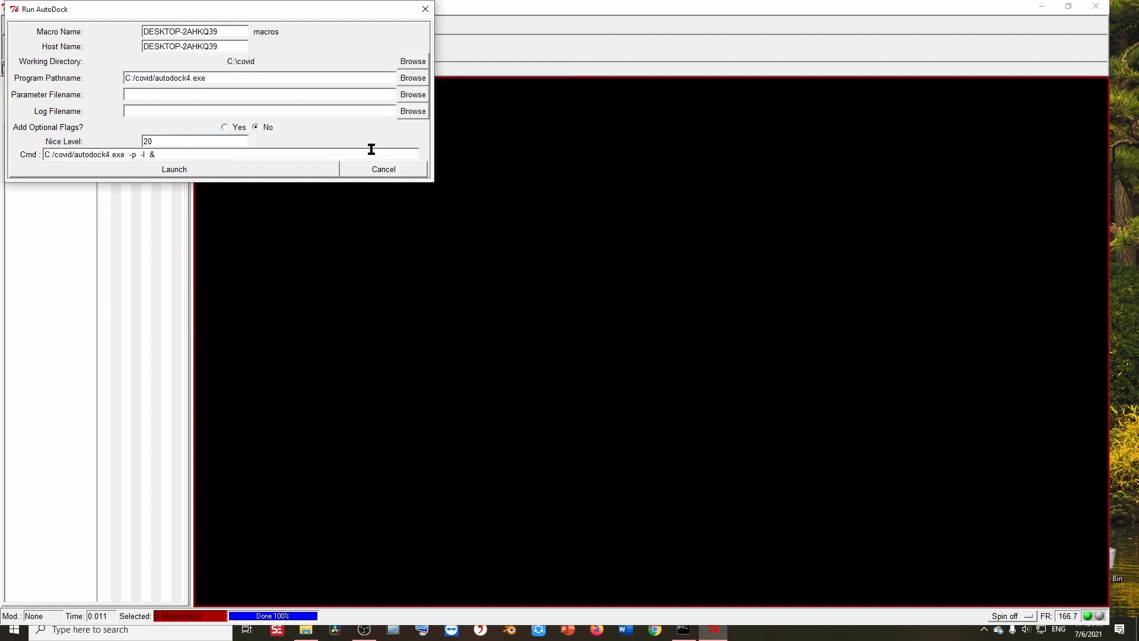
Choose dock.dpf from the covid folder as the AutoDock parameter file, launch the docking, and move the process manager window aside
left_click(414, 97)
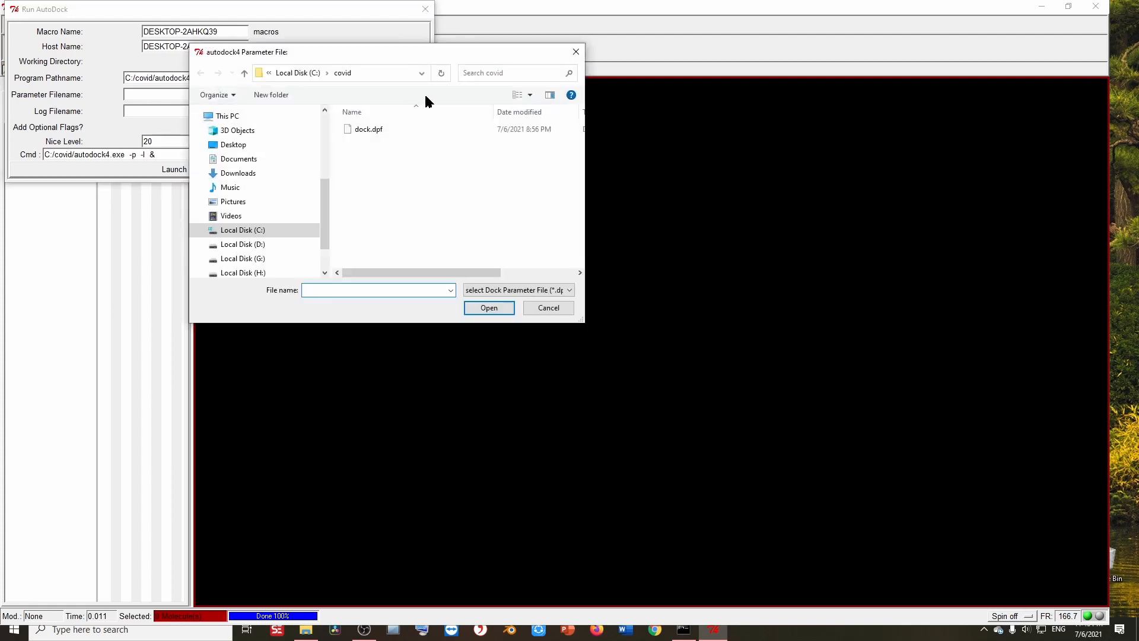
left_click(367, 132)
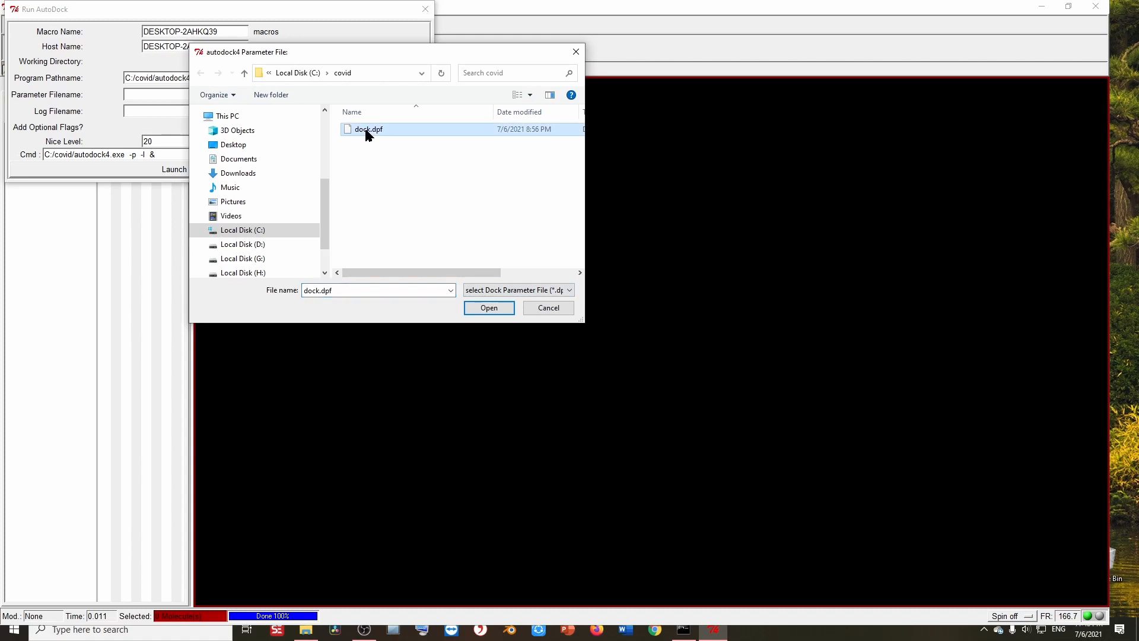
double_click(367, 132)
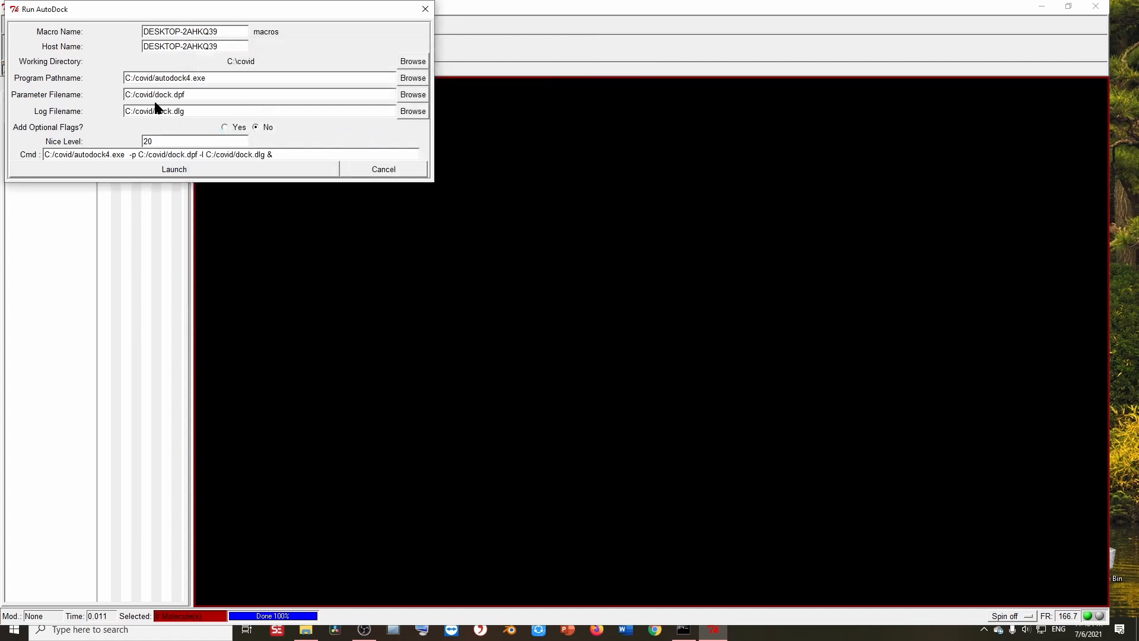
left_click(226, 171)
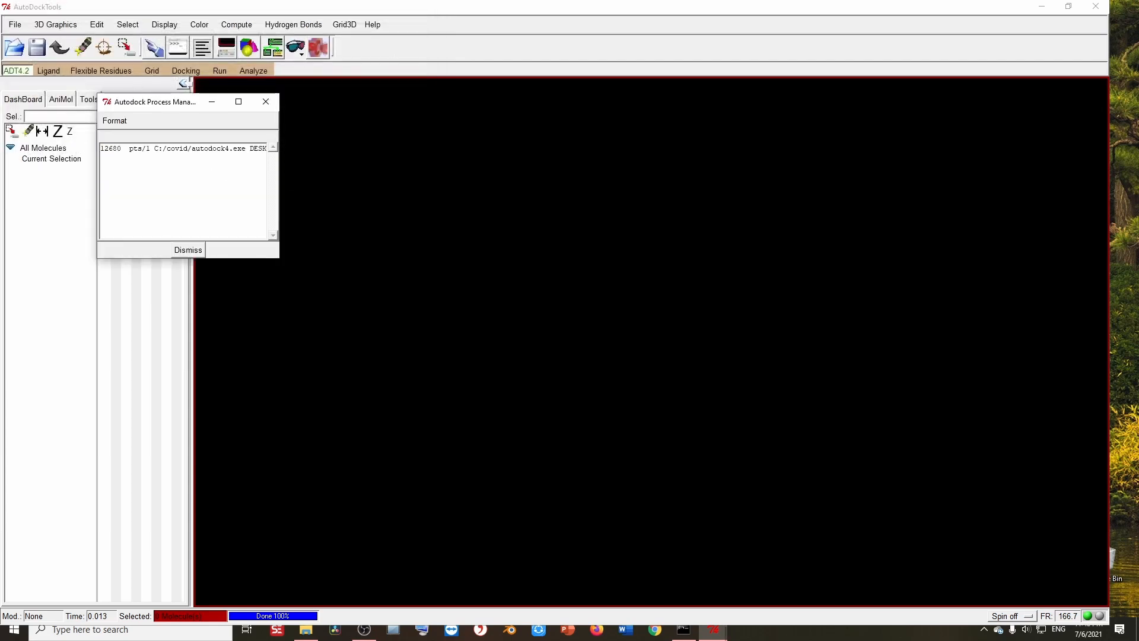
left_click_drag(155, 101, 426, 86)
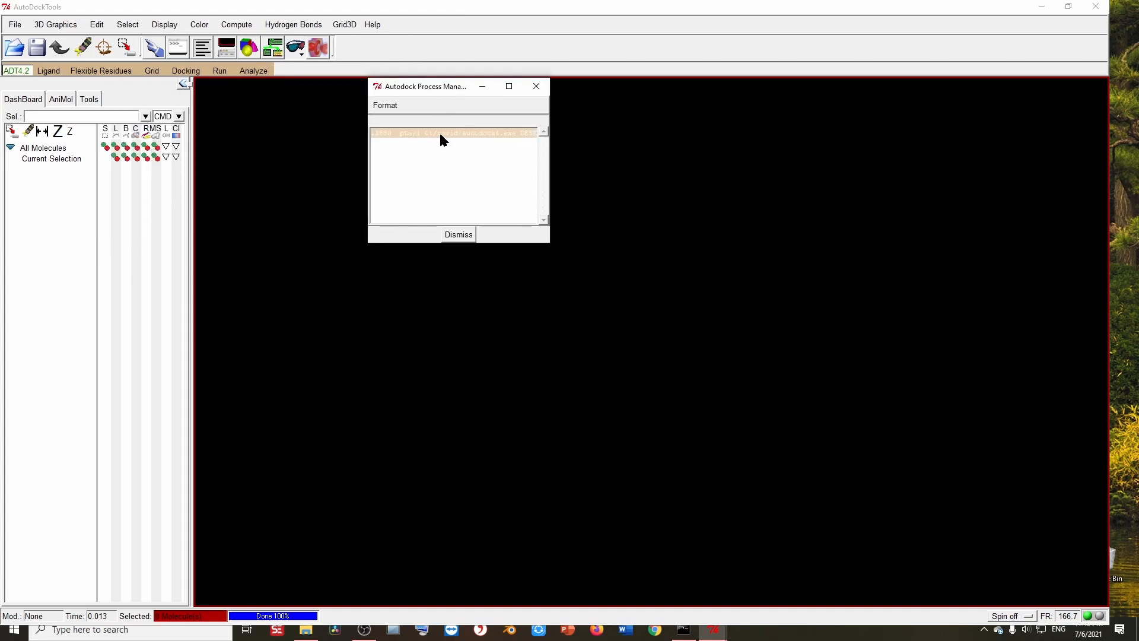